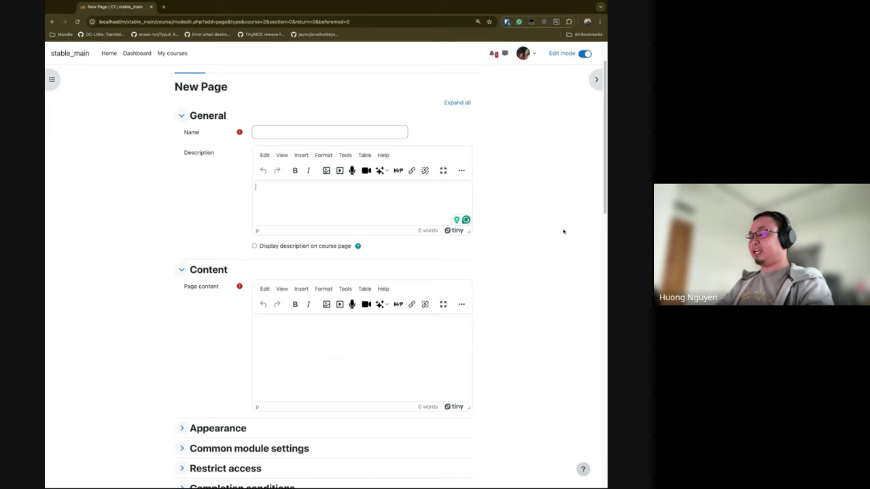
- Open AI text generation for the page content and decline the AI usage policy
scroll(518, 263, "down", 1)
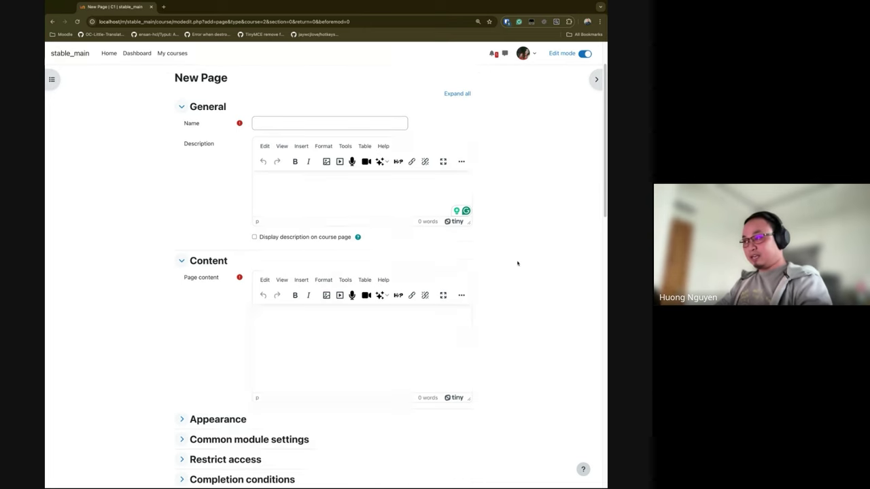
left_click(433, 313)
scroll(463, 306, "down", 6)
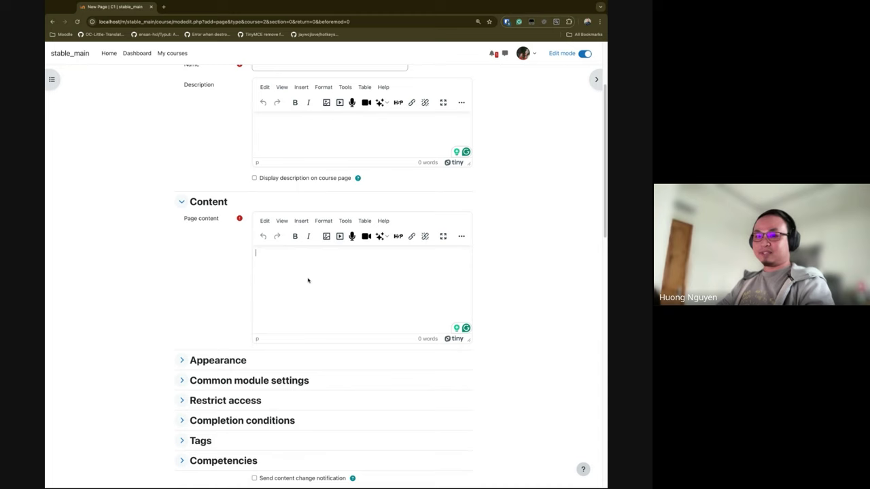
scroll(386, 246, "down", 1)
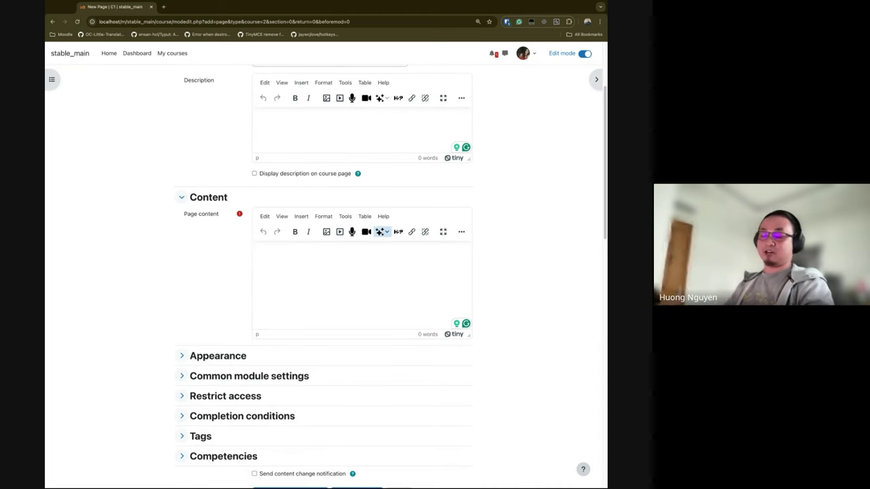
left_click(380, 232)
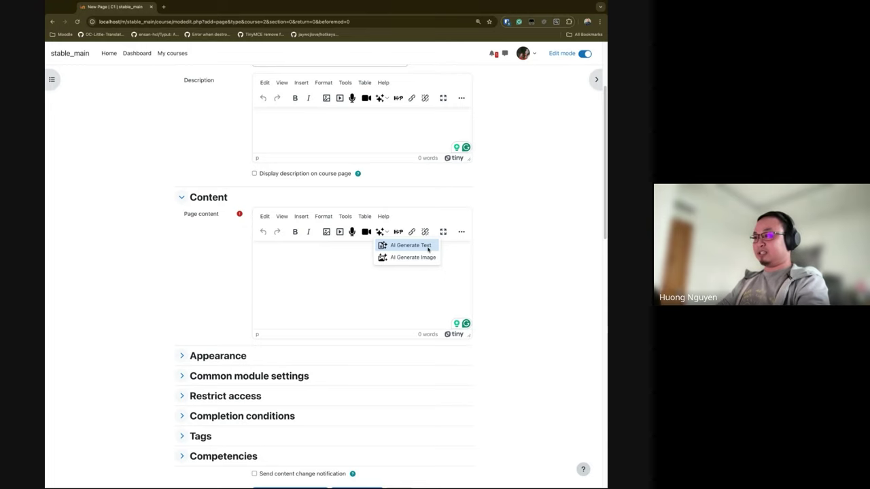
left_click(428, 248)
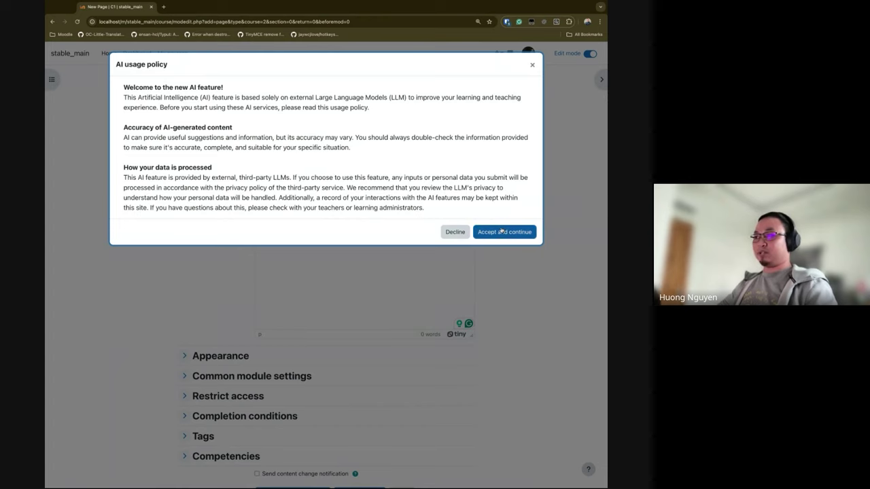
left_click(455, 232)
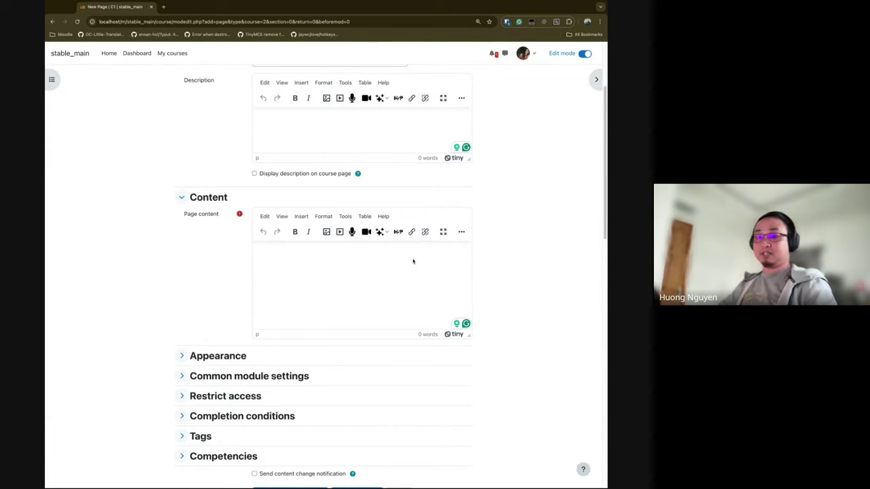
- Reopen AI text generation for the page content, accept the AI usage policy and close the generator
left_click(382, 232)
left_click(402, 247)
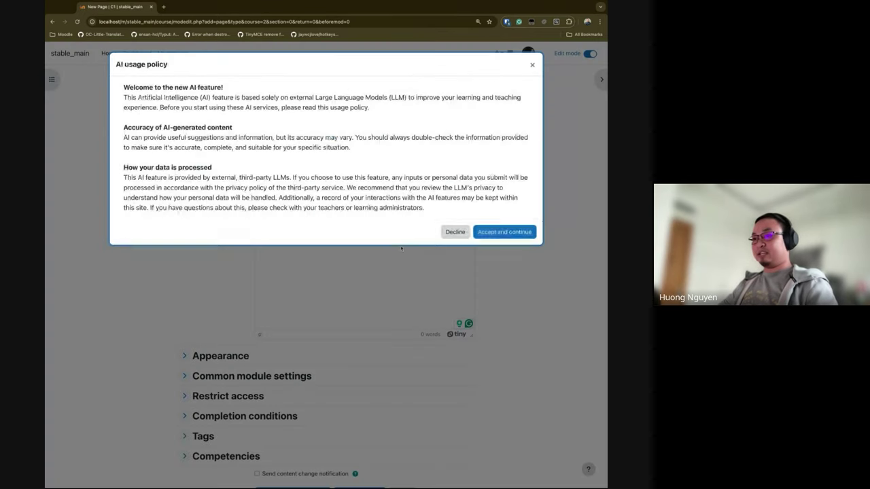
left_click(505, 233)
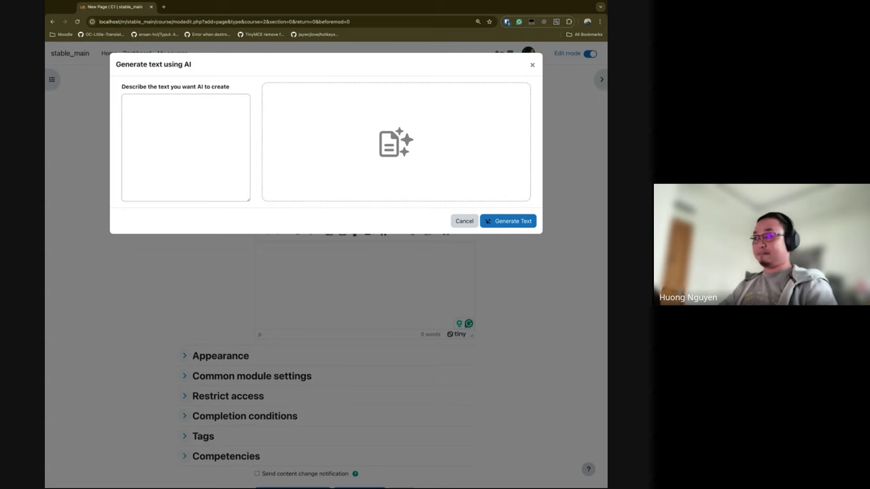
left_click(532, 65)
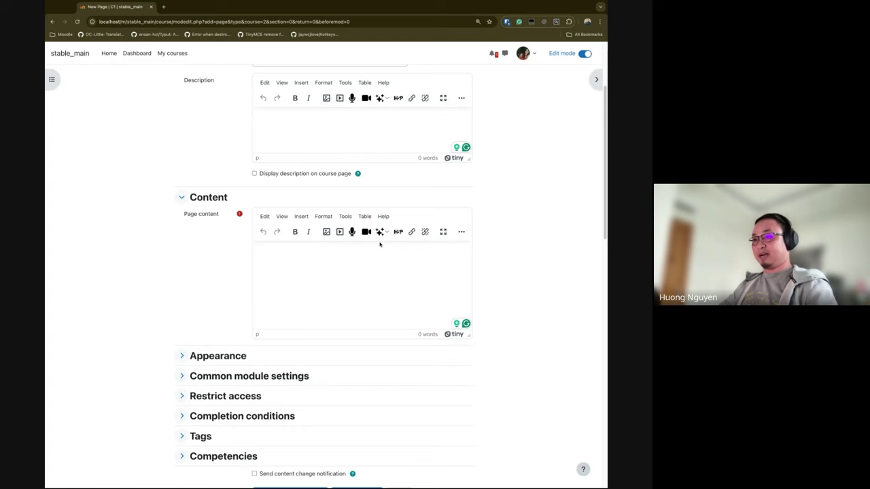
- Generate AI text for the page content from the prompt "Write an introduction for the Global Moodle Moot 2024 in Mexico City this year"
left_click(385, 233)
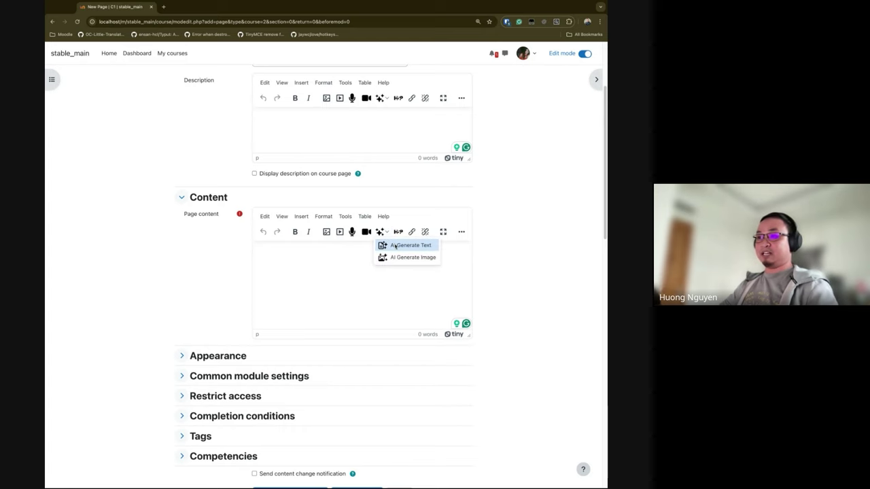
left_click(395, 246)
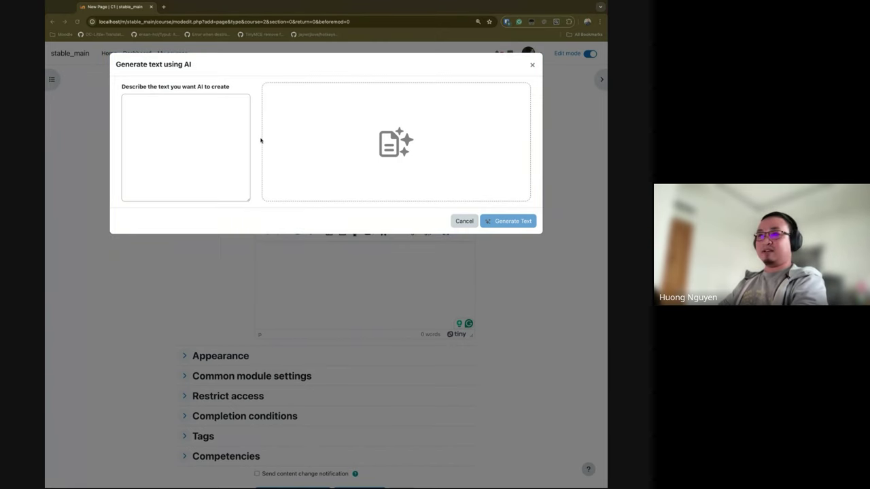
left_click(208, 145)
type("Write an introduction for the Global Moodle Moot 2024 in Mexico City this year")
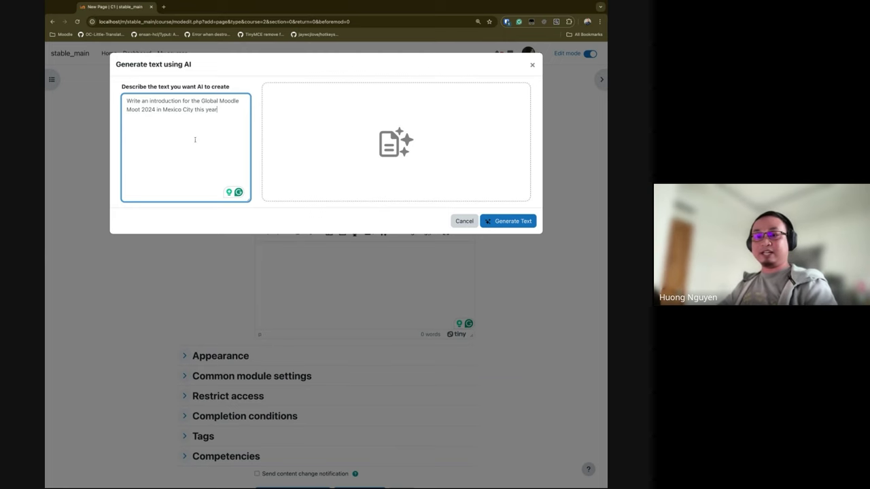
left_click(514, 222)
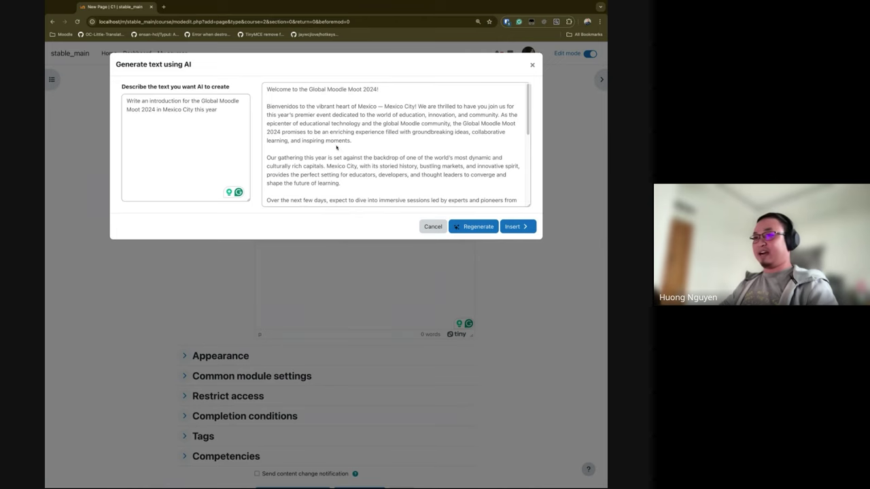
- Regenerate the AI introduction text and insert the new version into the page content
left_click_drag(275, 99, 267, 88)
left_click(405, 167)
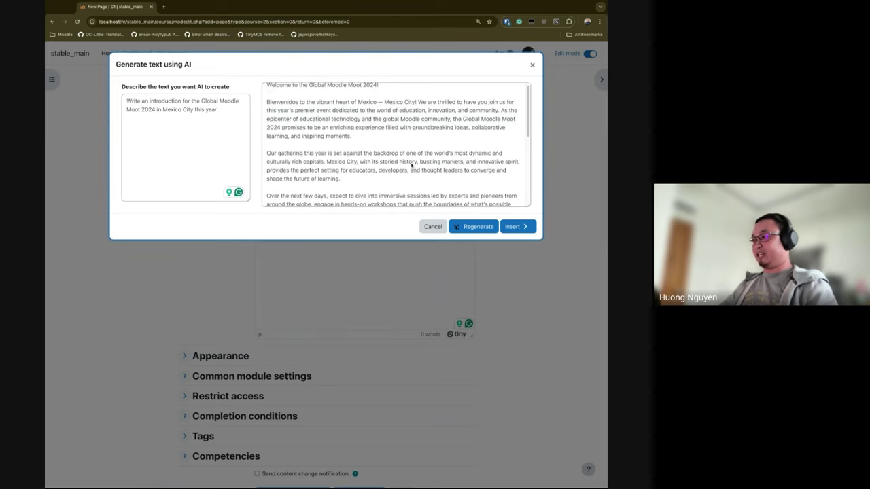
scroll(412, 166, "down", 1)
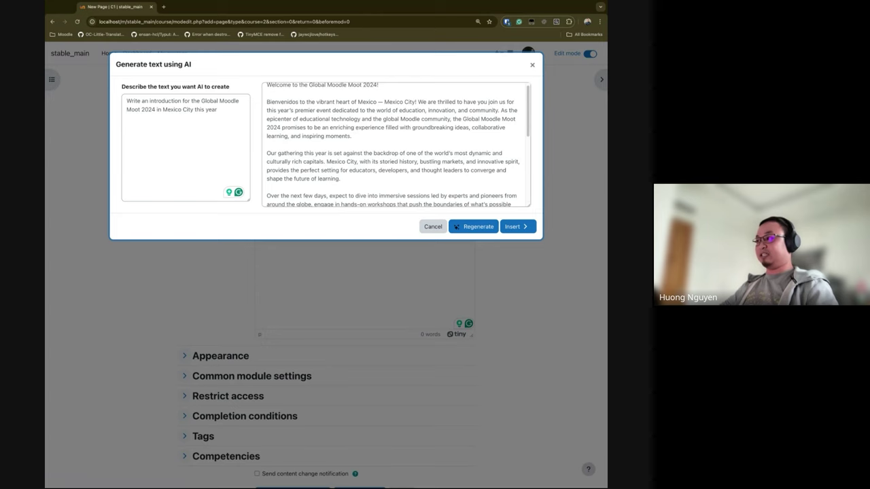
left_click(465, 229)
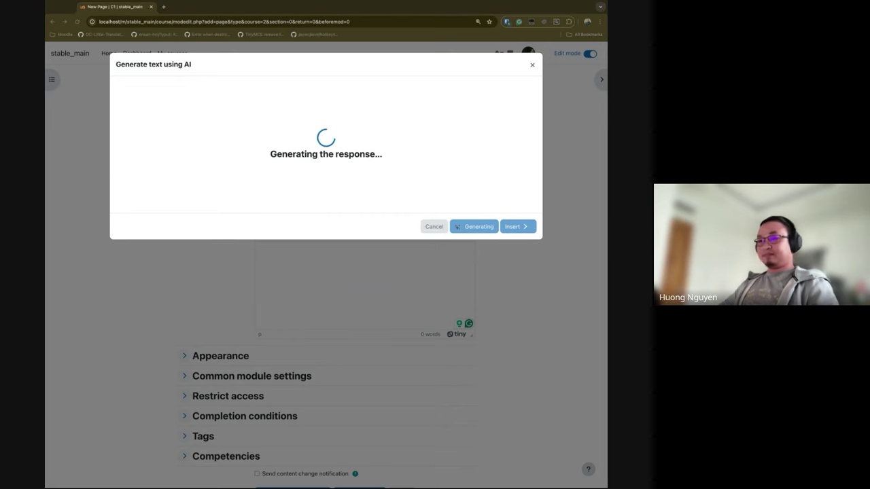
scroll(430, 169, "up", 1)
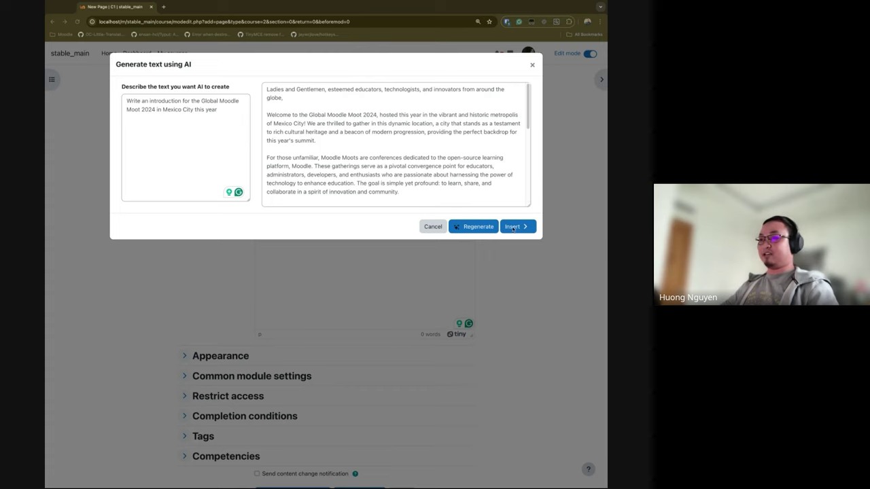
left_click(513, 228)
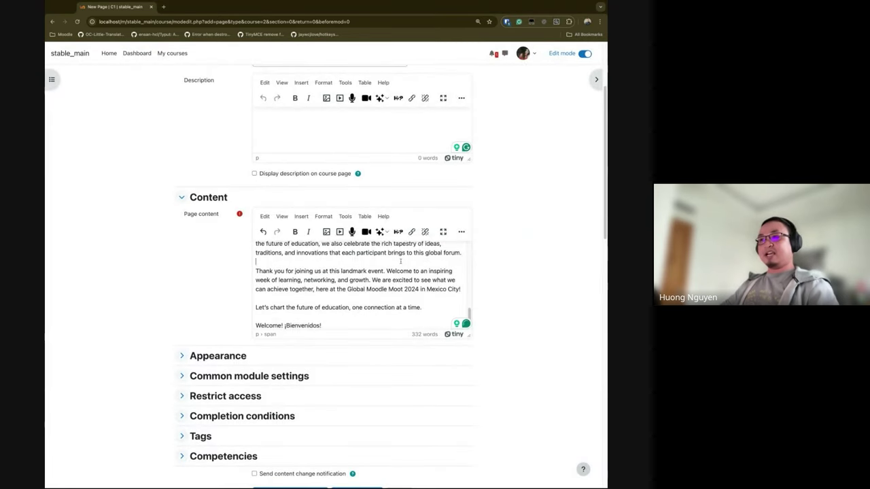
- Examine the page content's source code for the span attributes that mark the AI-generated text, and leave it without saving
scroll(400, 261, "up", 5)
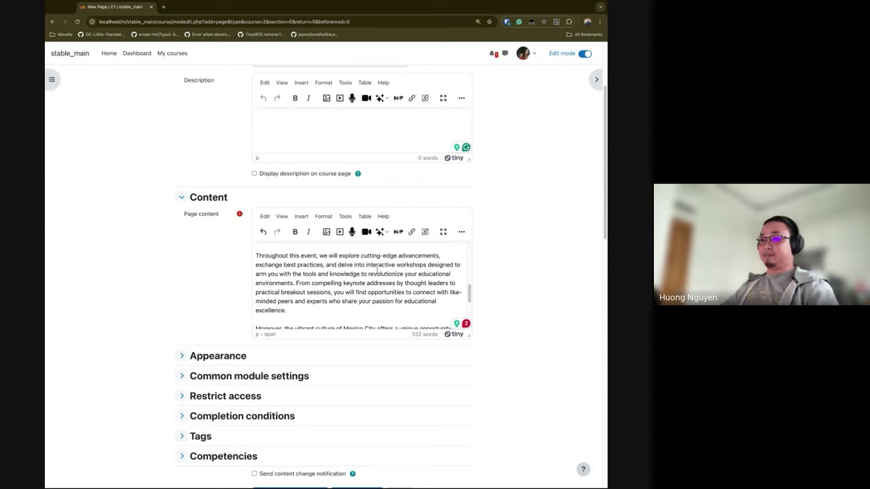
left_click(281, 216)
left_click(286, 227)
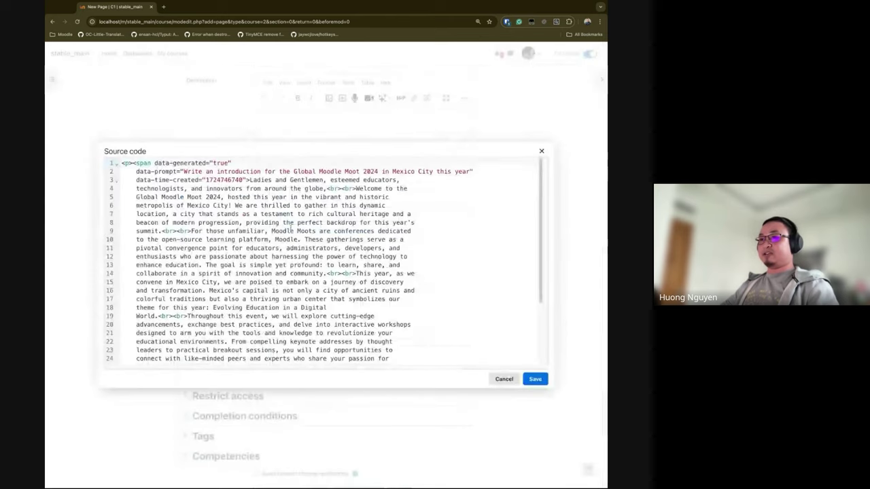
left_click_drag(250, 181, 273, 197)
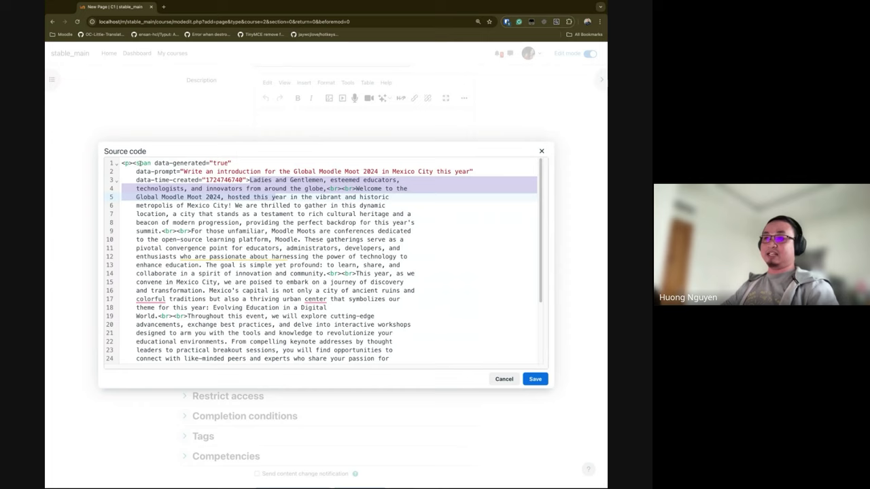
left_click_drag(135, 163, 176, 171)
left_click(174, 171)
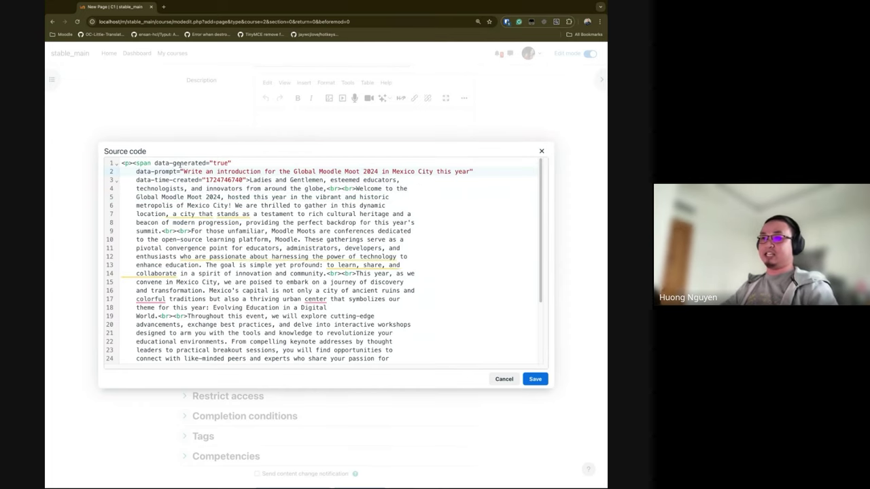
double_click(179, 165)
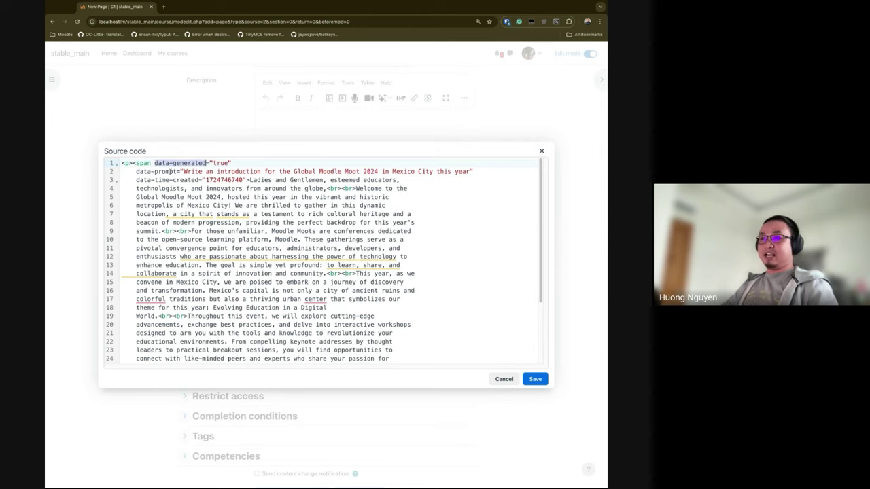
left_click(163, 171)
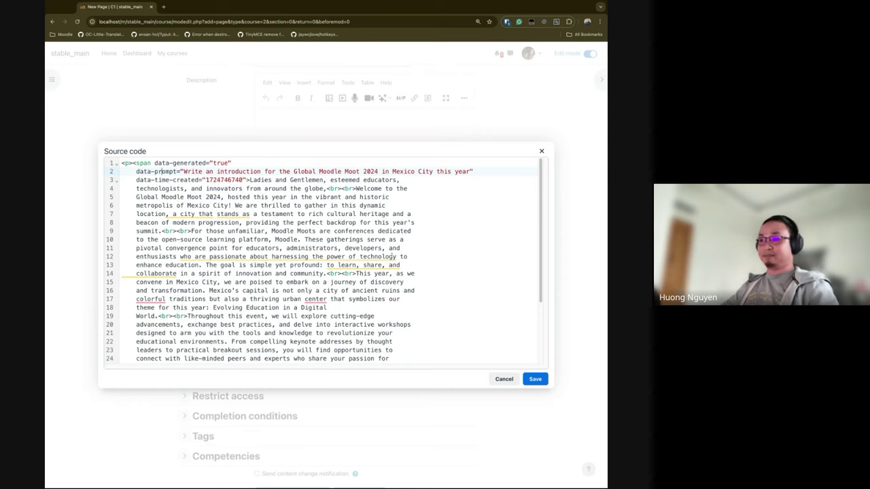
scroll(391, 256, "down", 4)
left_click(504, 378)
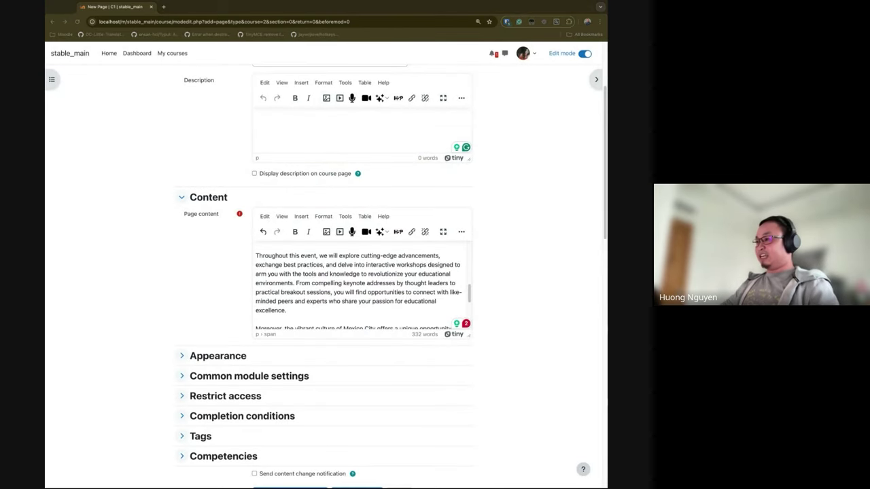
- Delete all the text from the page content
left_click(407, 275)
double_click(399, 275)
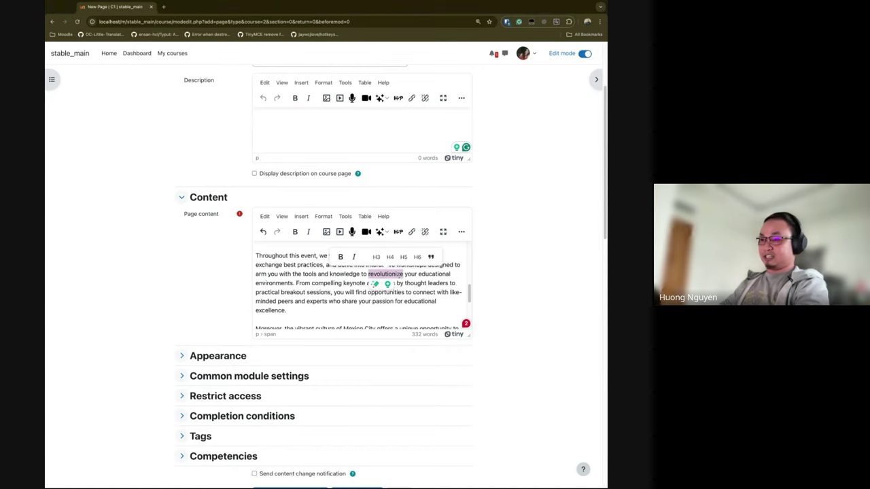
key("ctrl+a")
key("BackSpace")
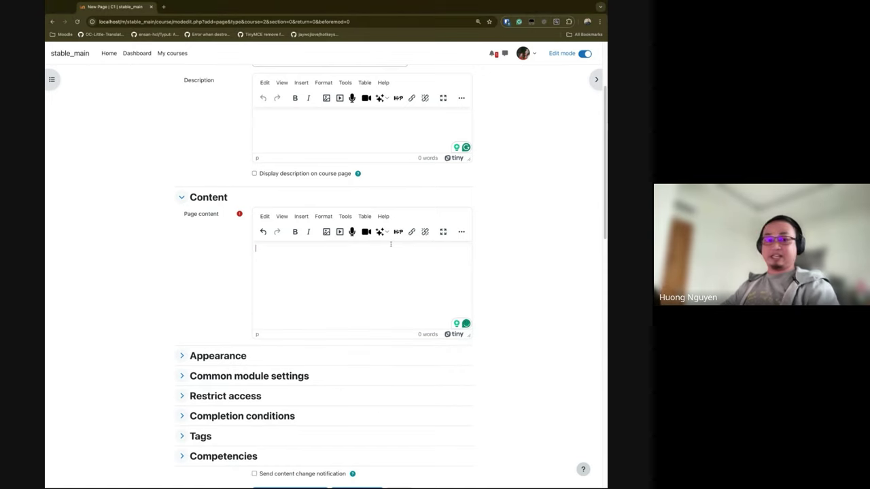
- Start AI image generation for the page content and enter the description "A picture of a birthday cake for Moodle in orange"
left_click(381, 232)
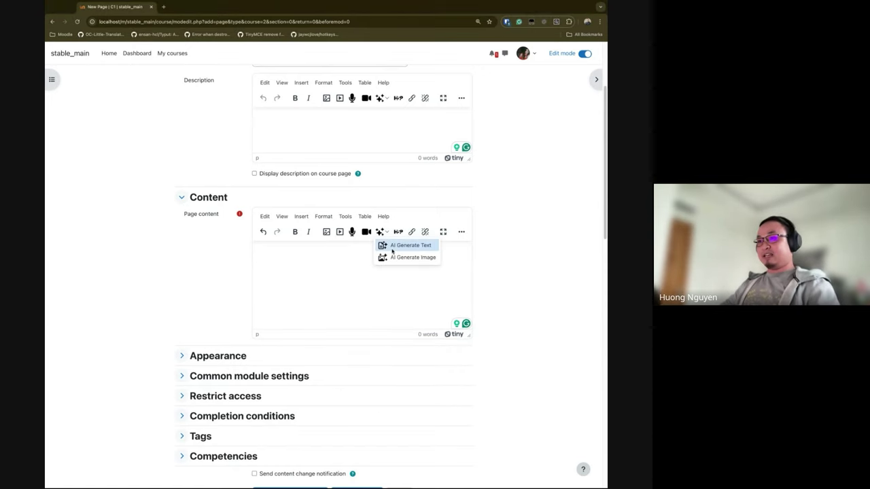
left_click(409, 256)
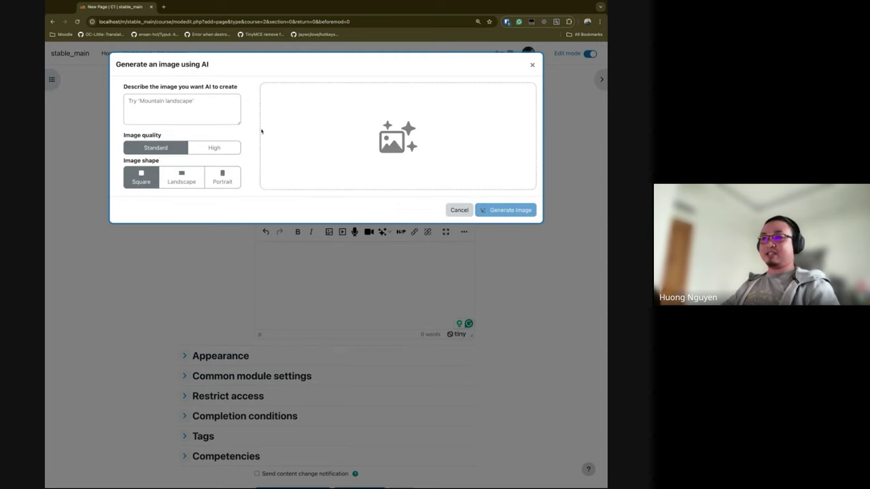
left_click(207, 107)
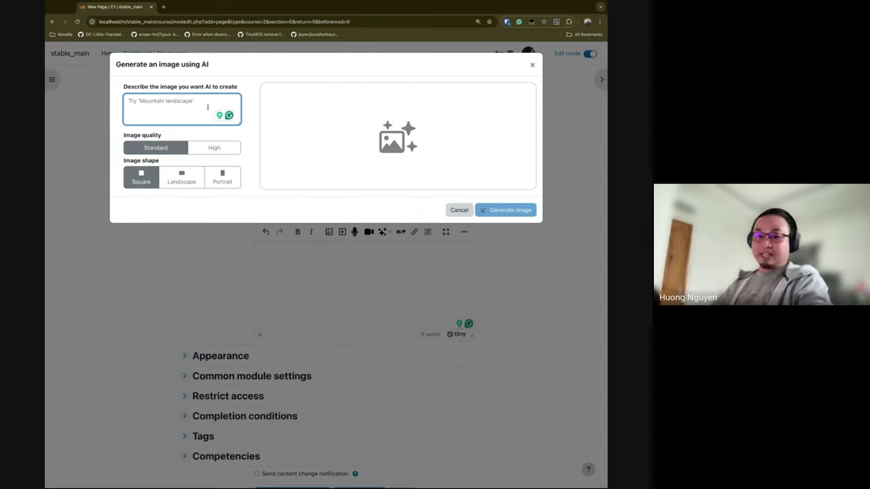
key("super+equal")
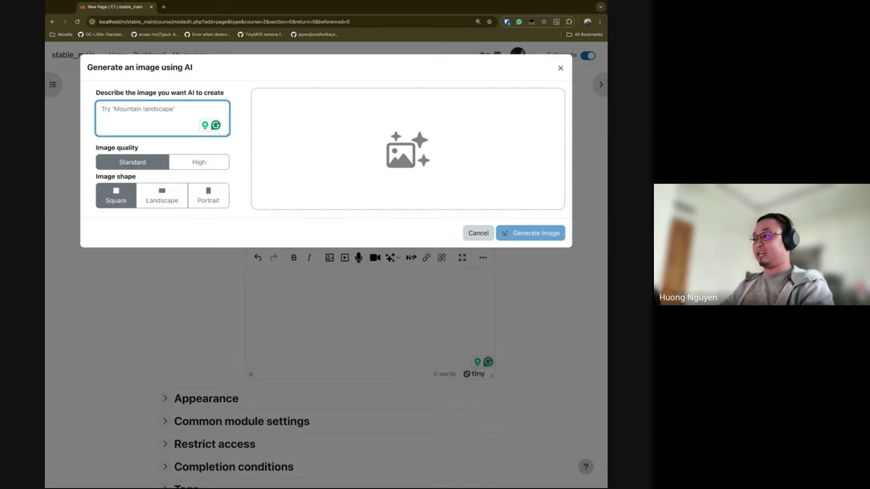
key("super+Tab")
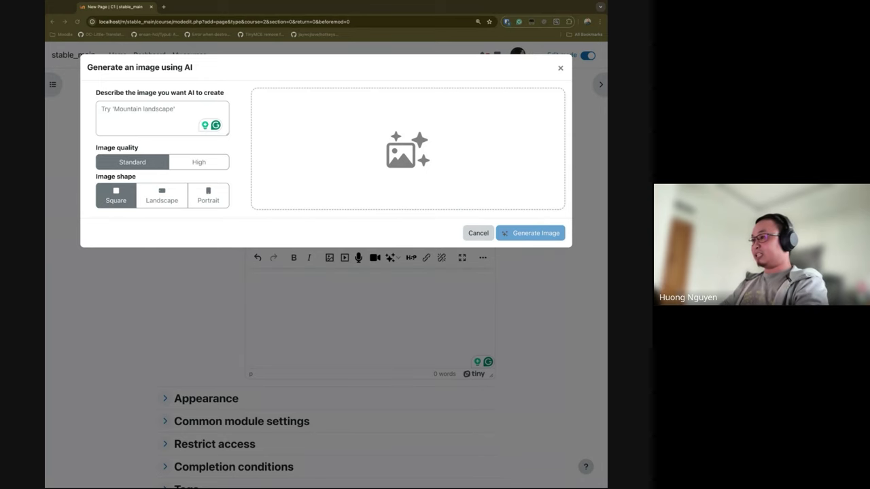
left_click(167, 115)
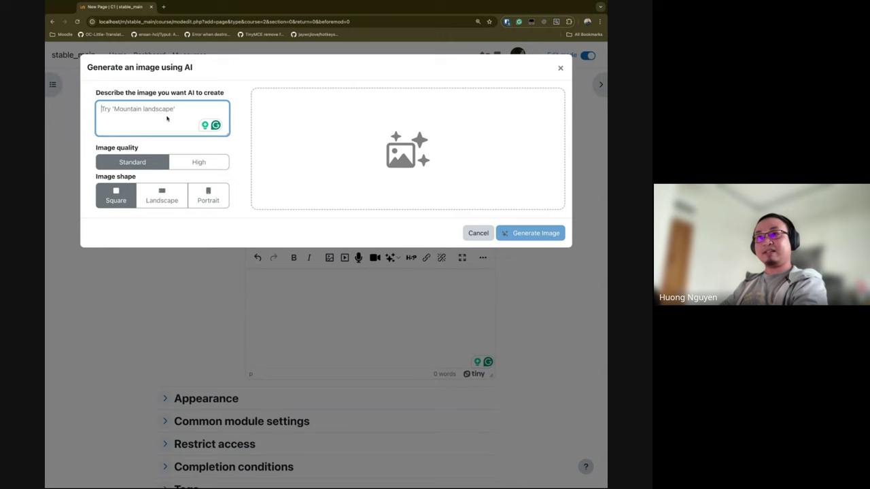
type("A picture of a birthday cake for Moodle in orange")
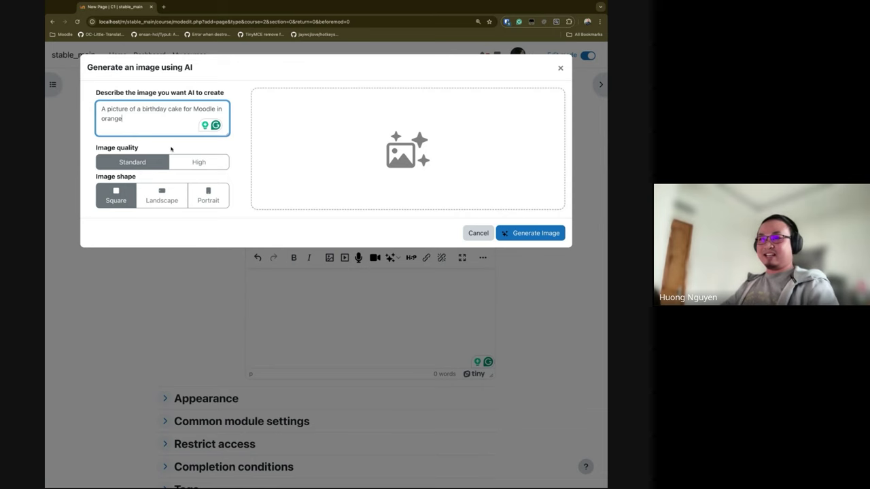
left_click(175, 148)
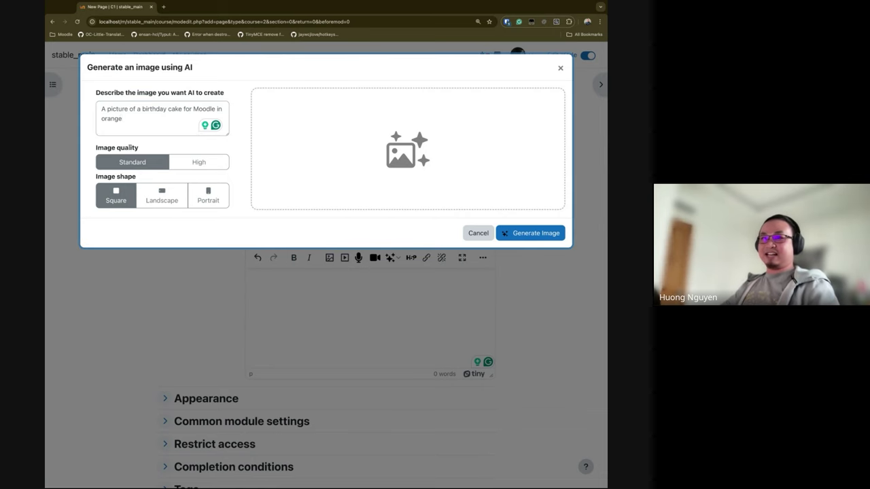
- Generate the birthday cake image in standard quality with the landscape shape
double_click(127, 148)
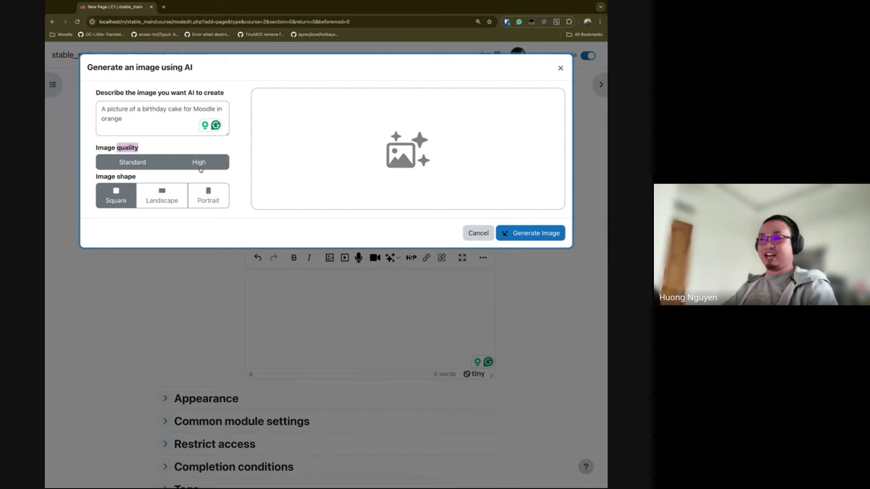
left_click(161, 146)
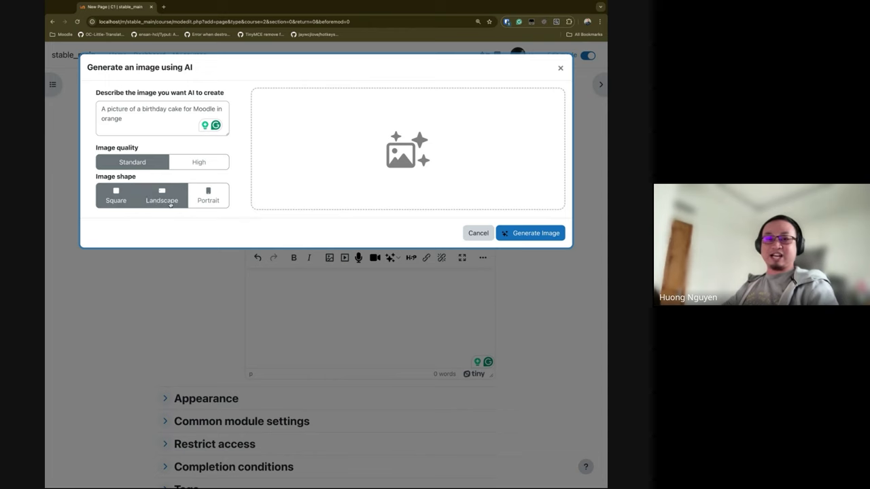
left_click(164, 200)
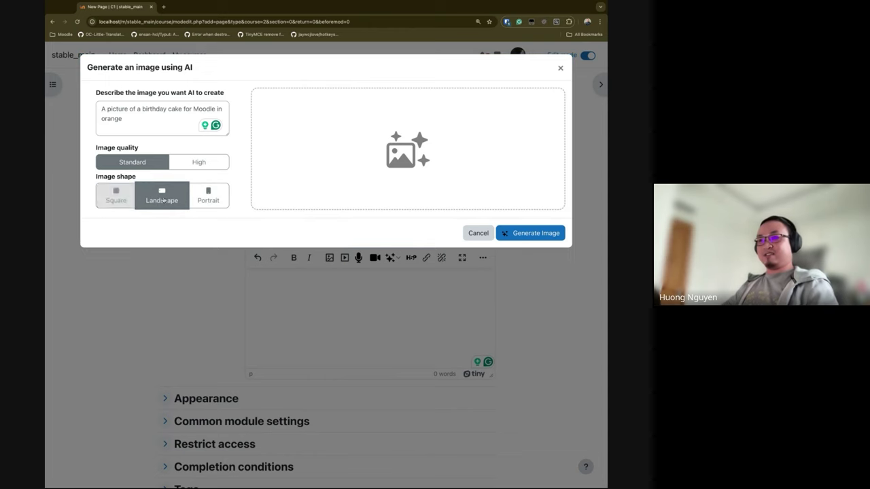
left_click(184, 224)
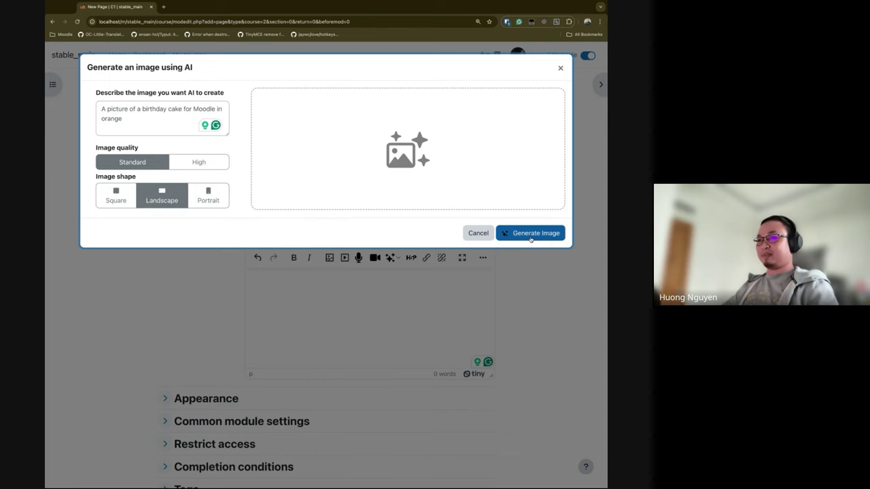
left_click(531, 237)
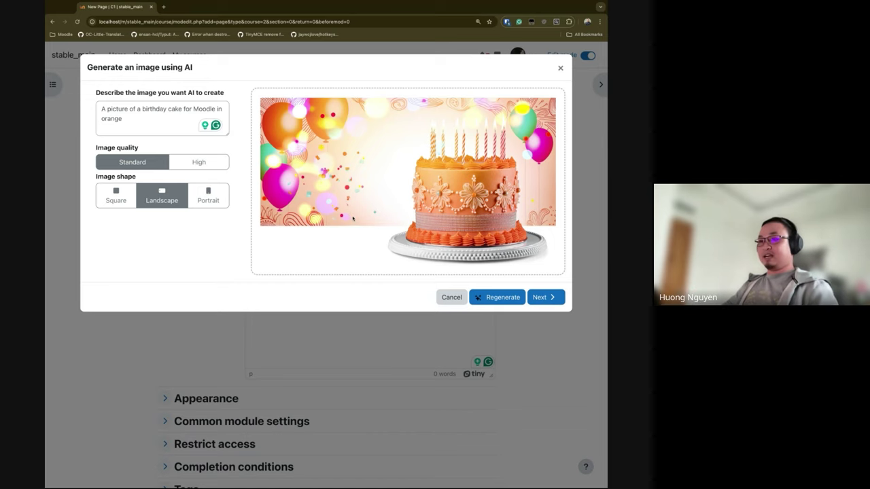
left_click(279, 261)
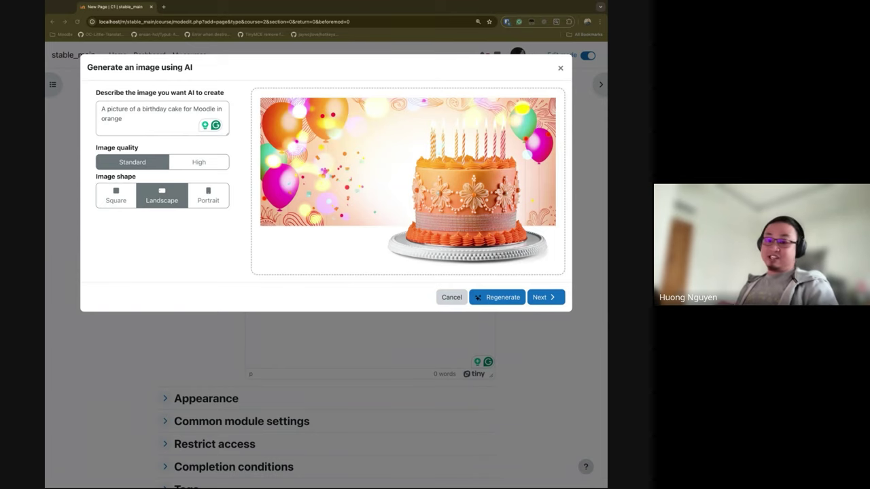
left_click(442, 236)
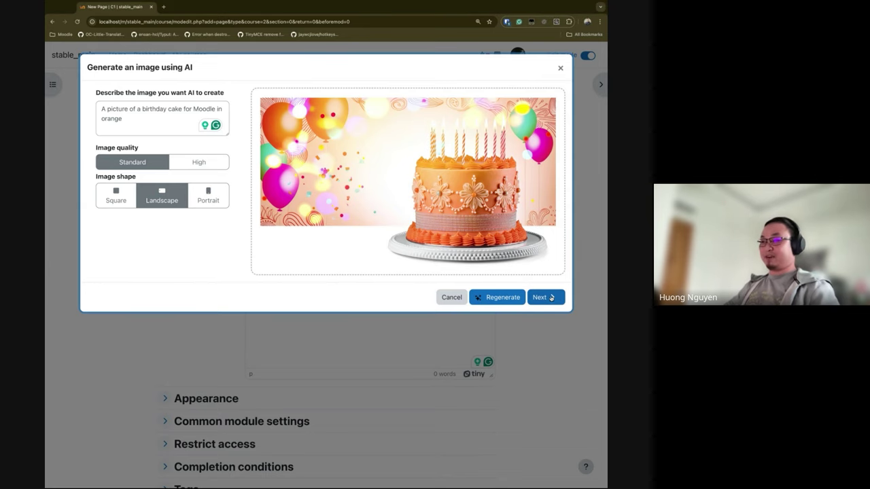
- Remove "undefined" from the generated image's description and save the image into the page content at its original size
left_click(549, 299)
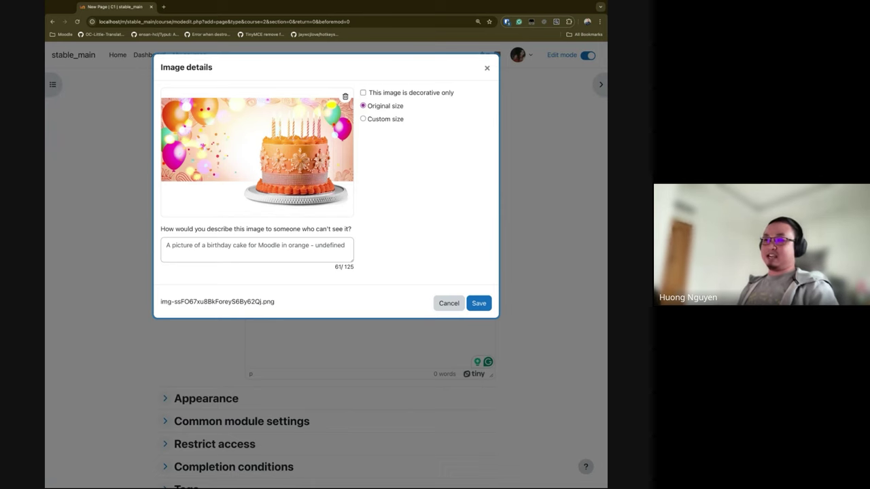
double_click(324, 245)
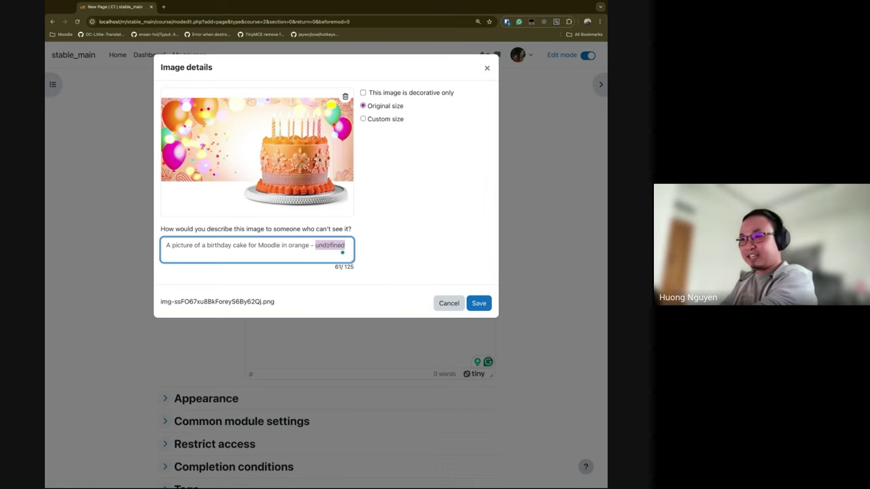
key("BackSpace")
key("BackSpace")
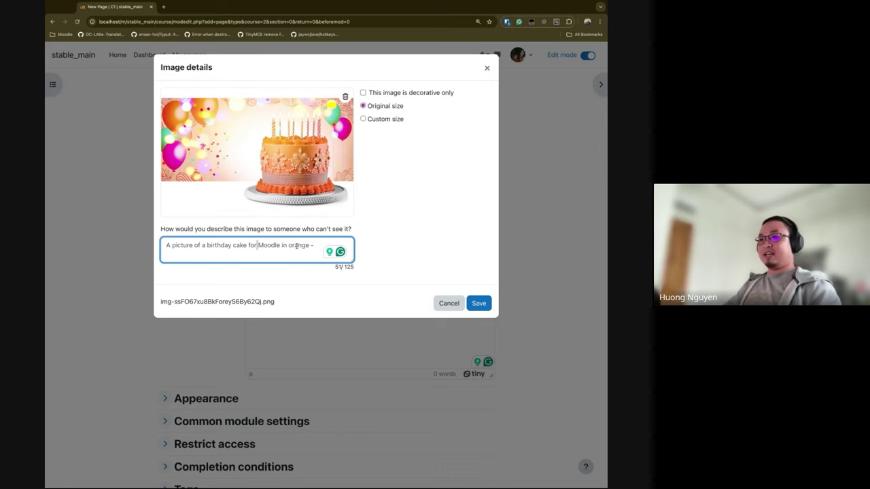
left_click(317, 245)
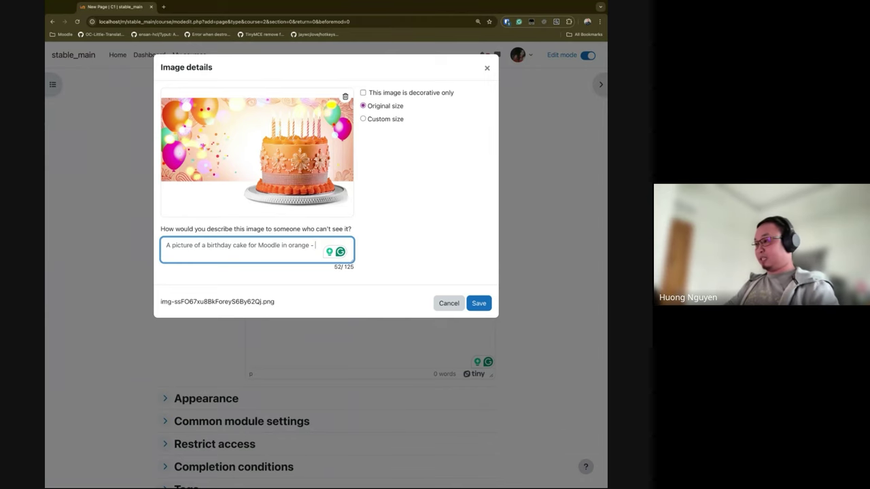
key("super+Tab")
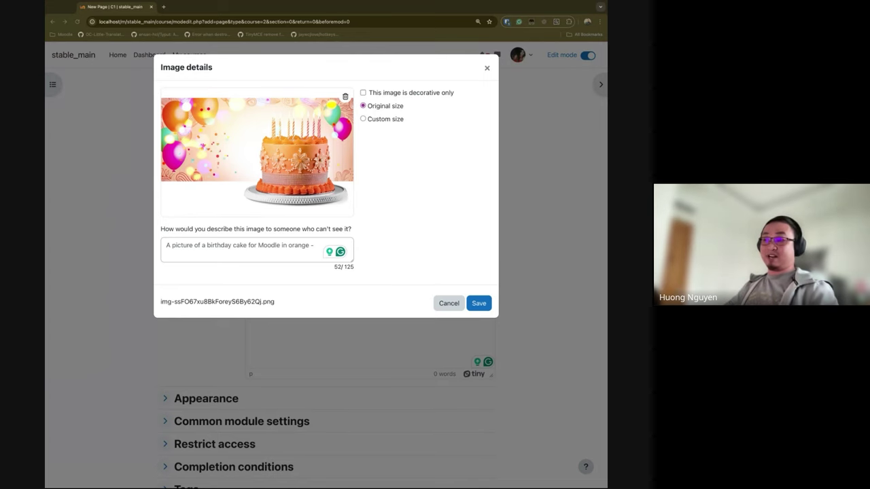
triple_click(307, 252)
left_click(433, 245)
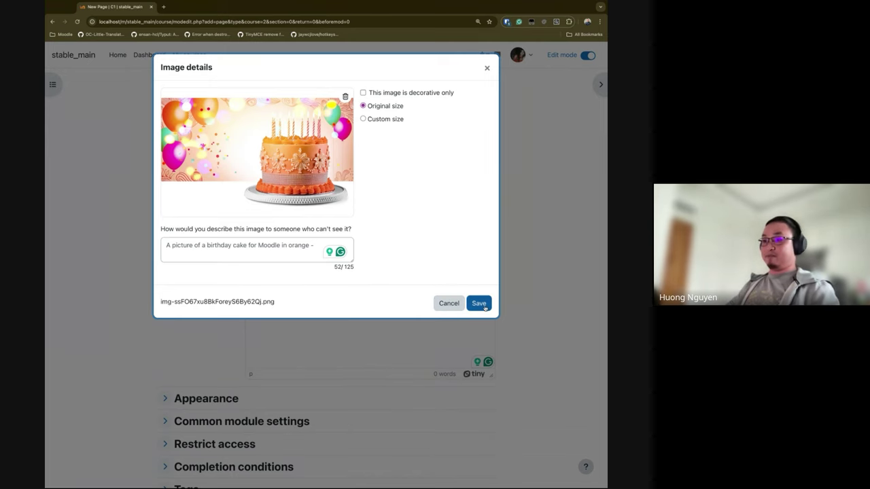
left_click(487, 308)
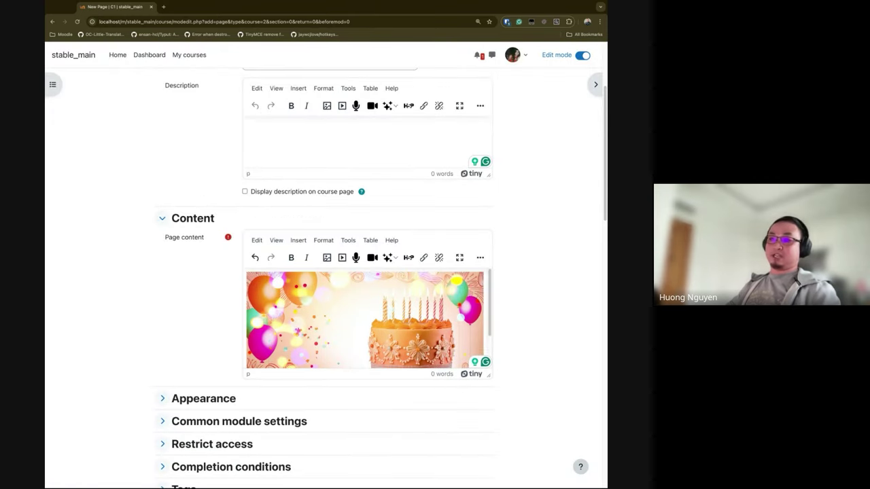
- Review the inserted cake image in the page content and return to the Course 1 page without saving the new page
left_click(473, 307)
scroll(473, 307, "down", 1)
scroll(482, 328, "down", 2)
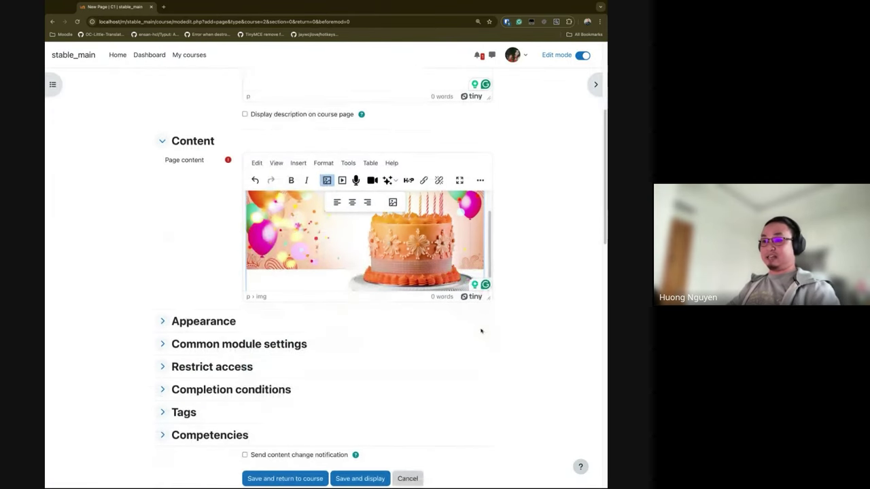
scroll(486, 259, "up", 1)
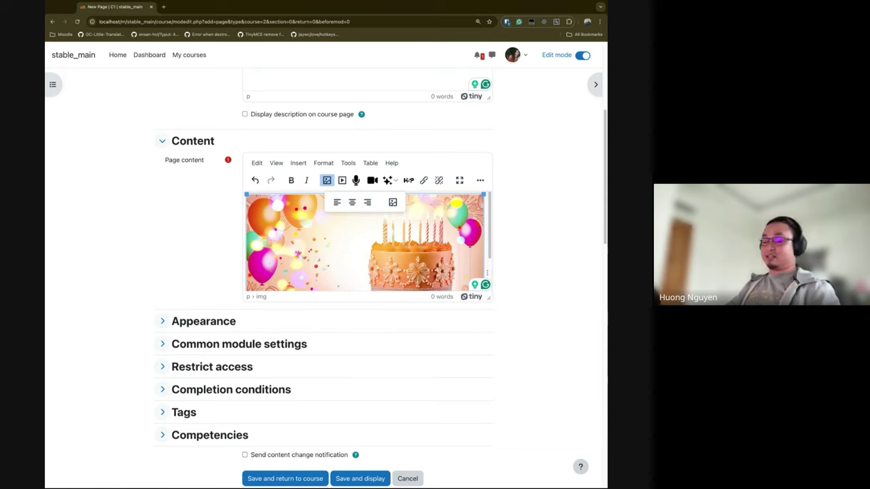
left_click(567, 331)
scroll(549, 314, "down", 3)
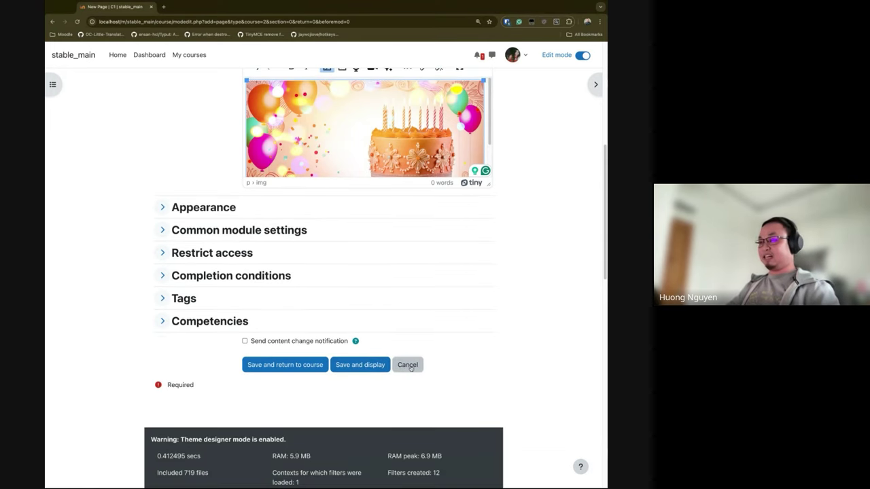
scroll(442, 357, "up", 5)
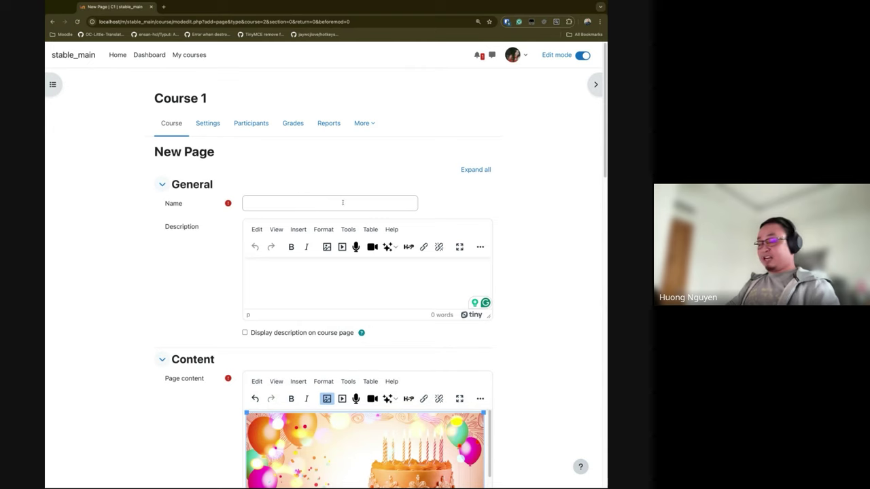
left_click(181, 126)
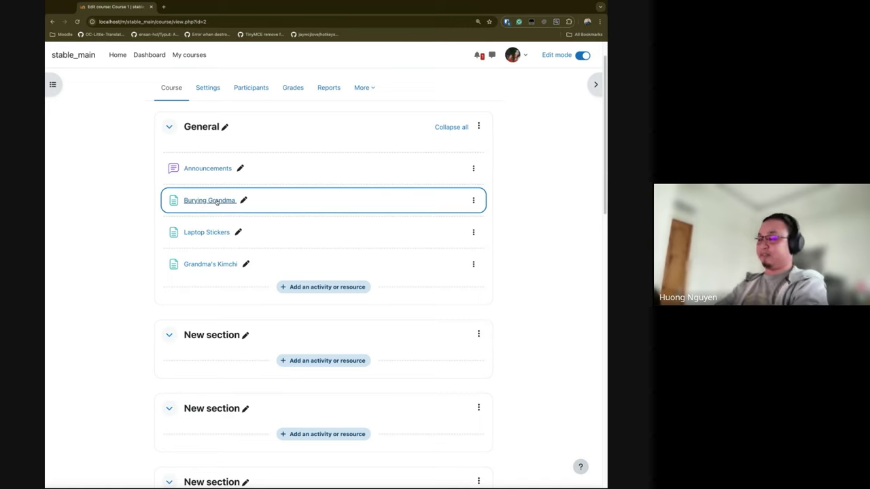
- Open the "Announce a Change of Business Address" discussion in the Announcements forum
key("super+equal")
key("super+minus")
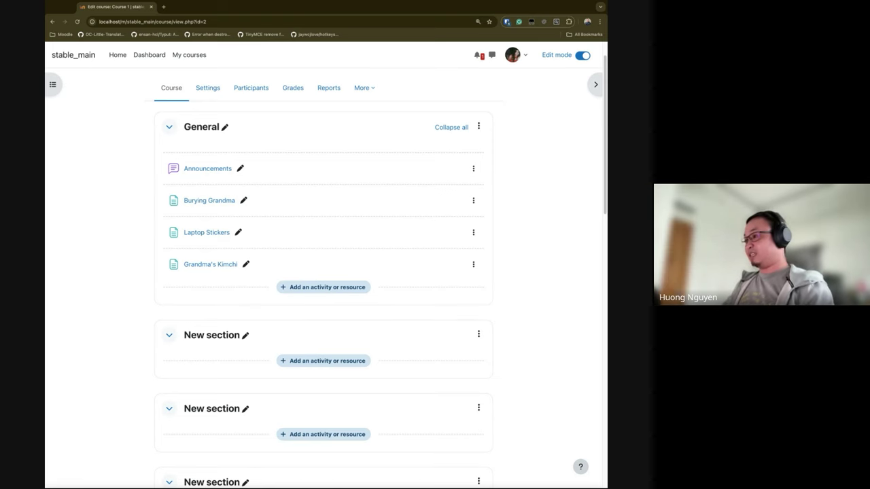
left_click(209, 169)
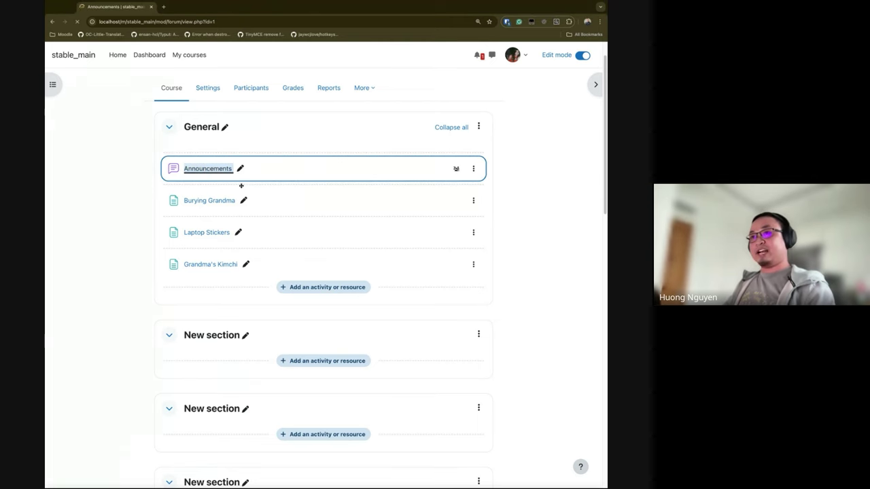
left_click(154, 307)
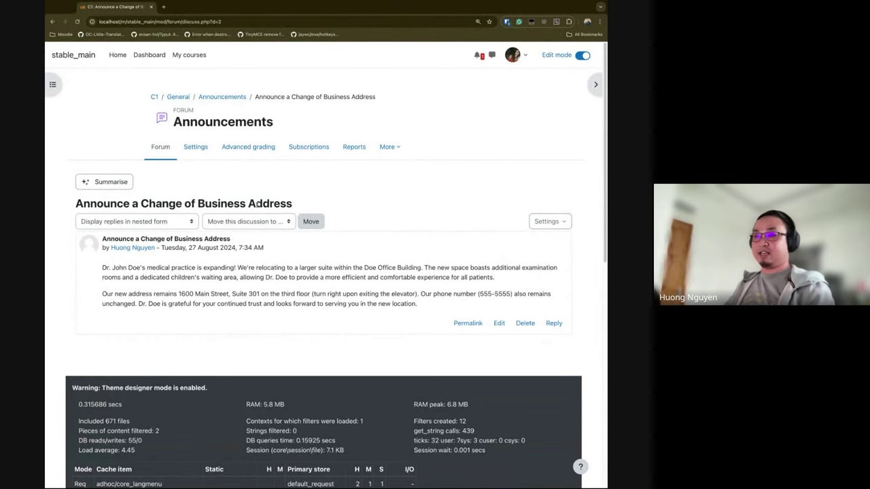
- Read the business address announcement and summarise the discussion page with AI
left_click_drag(103, 267, 142, 268)
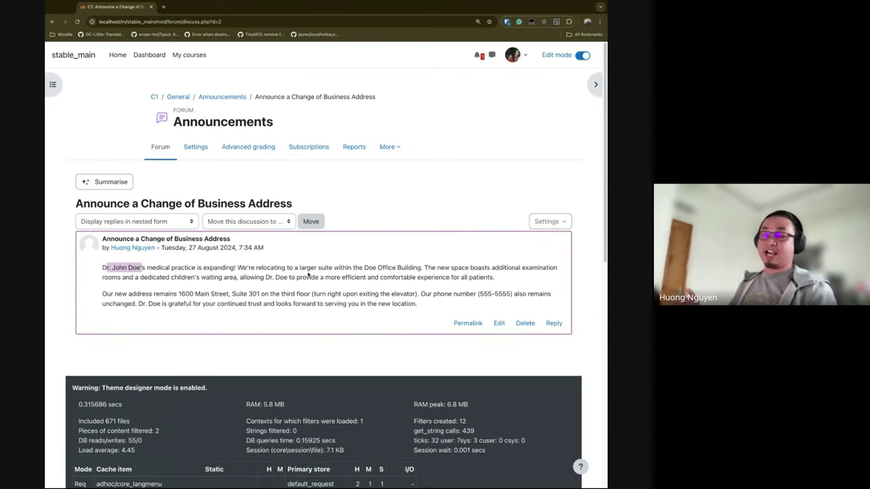
left_click(138, 279)
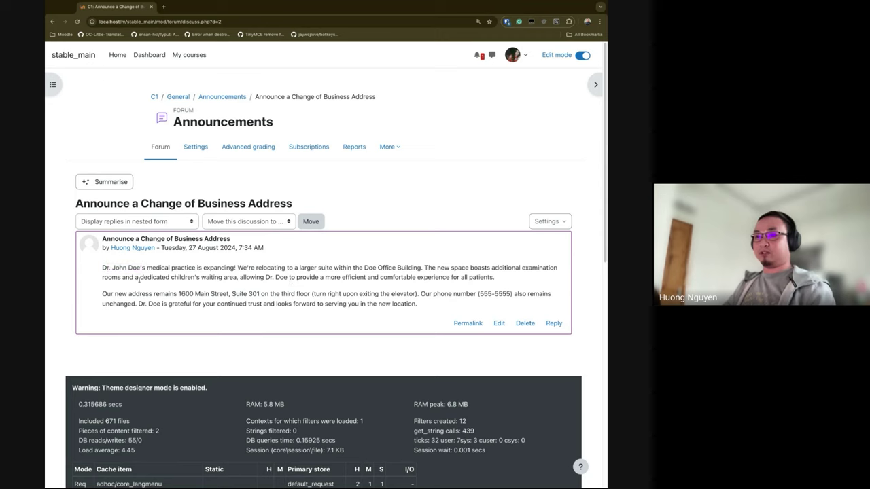
left_click_drag(106, 268, 417, 304)
left_click(108, 267)
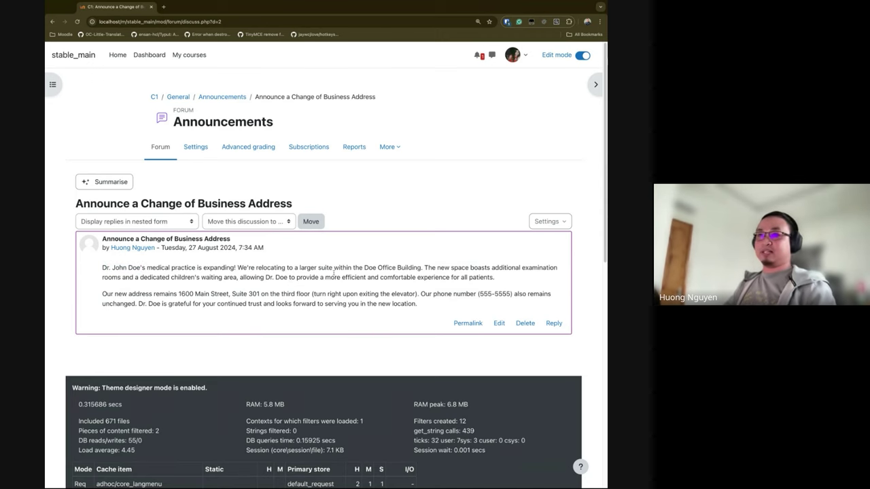
left_click(111, 183)
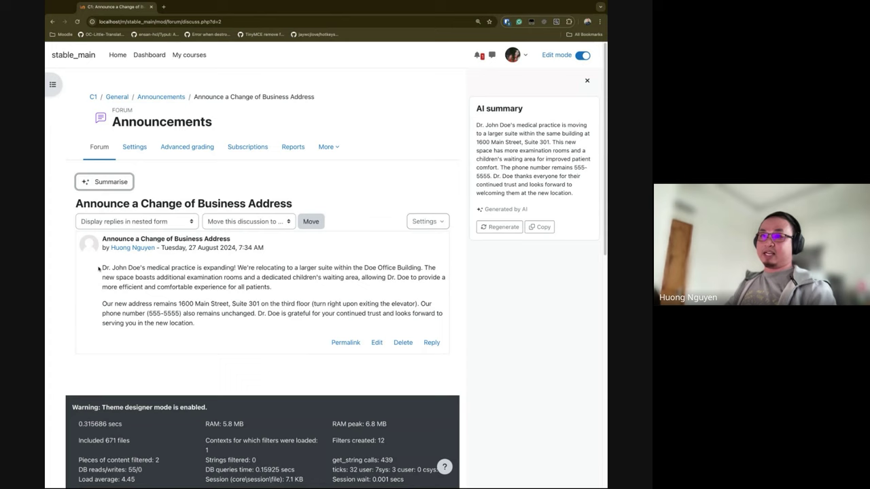
- Compare the AI summary with the original announcement post, enlarging the page for easier reading
left_click_drag(95, 275, 272, 335)
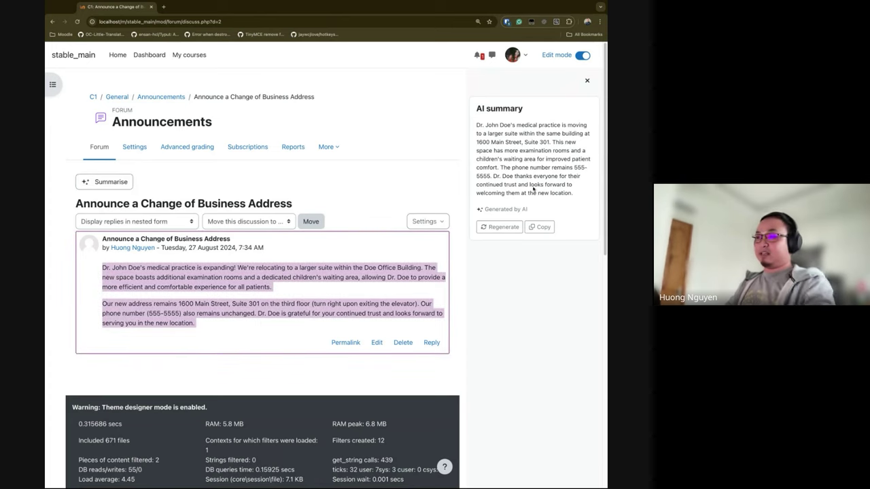
left_click(533, 189)
key("ctrl+plus")
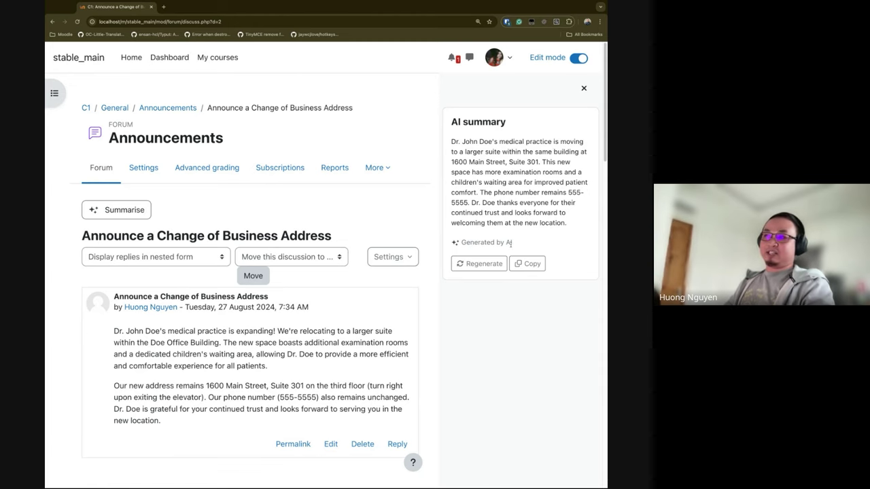
double_click(495, 182)
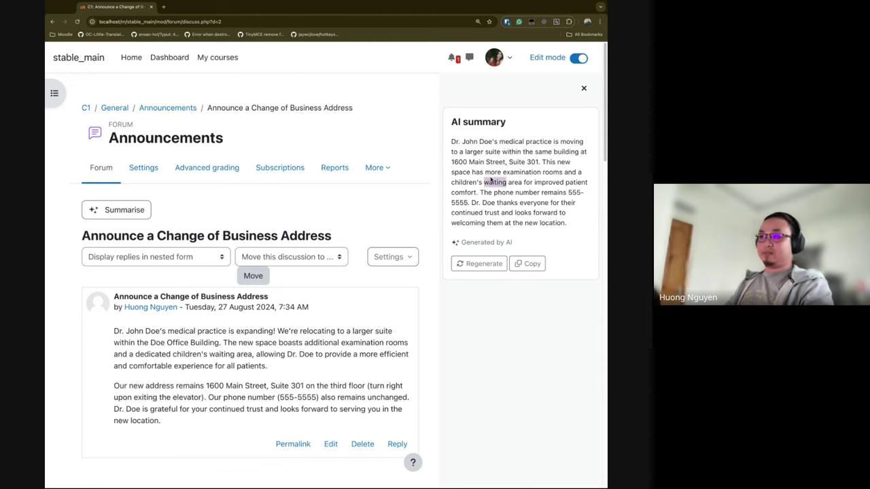
left_click(551, 202)
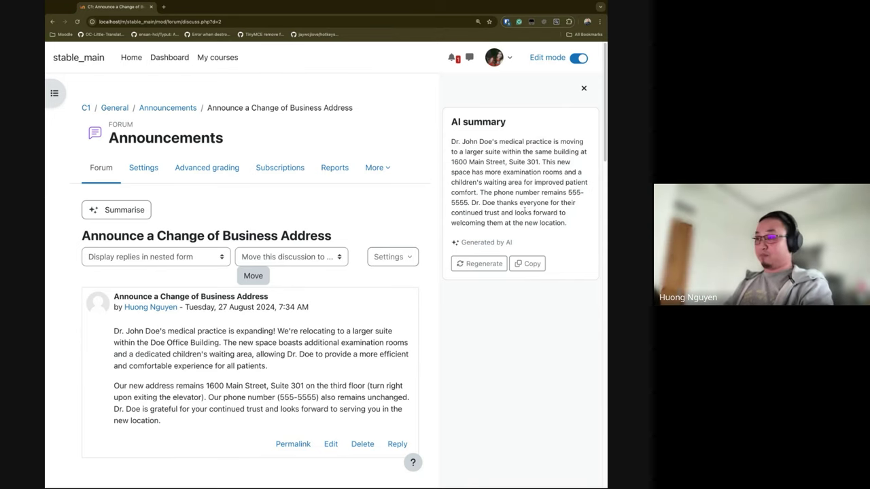
- Copy the AI summary and regenerate it to get a new version
left_click(527, 264)
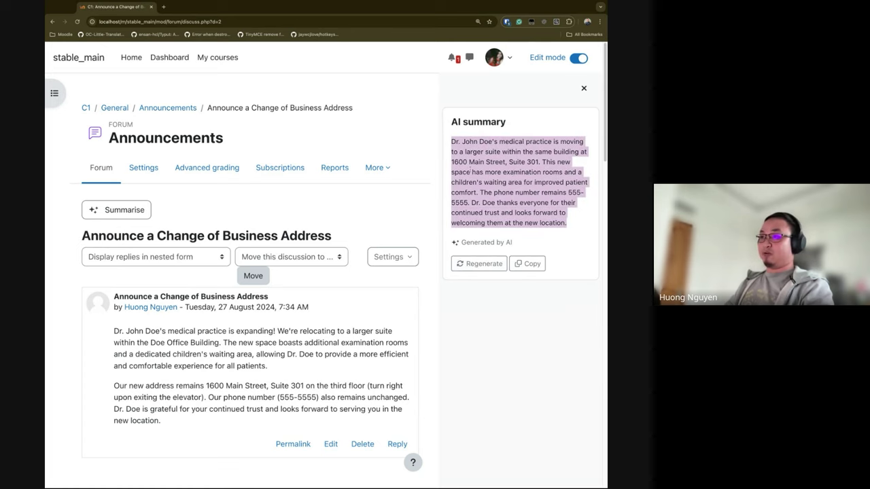
left_click(484, 264)
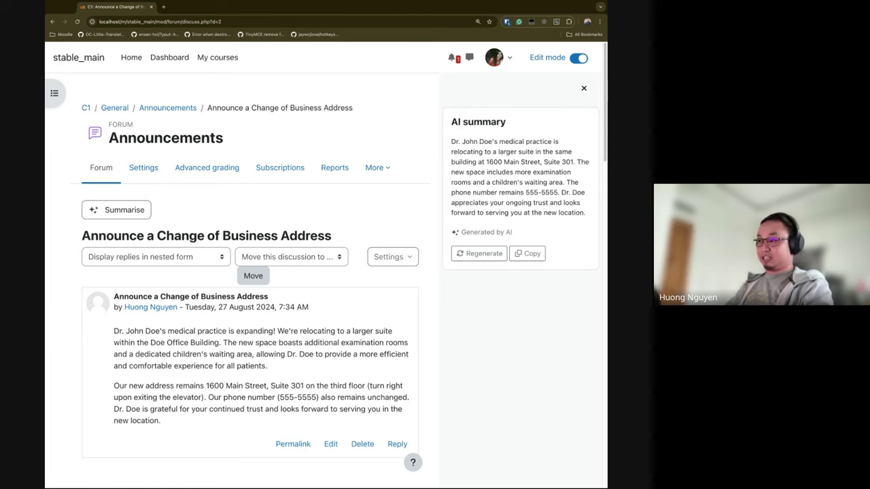
- Copy the regenerated AI summary and close the summary
left_click_drag(451, 142, 574, 163)
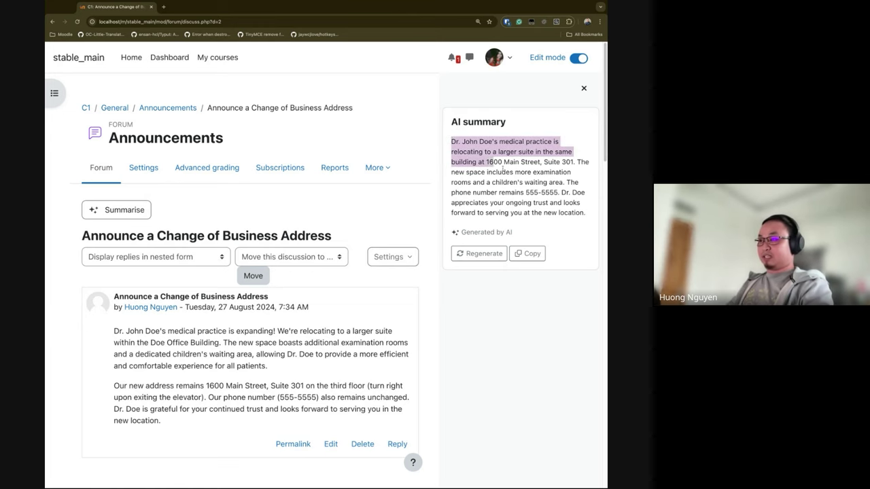
left_click(528, 254)
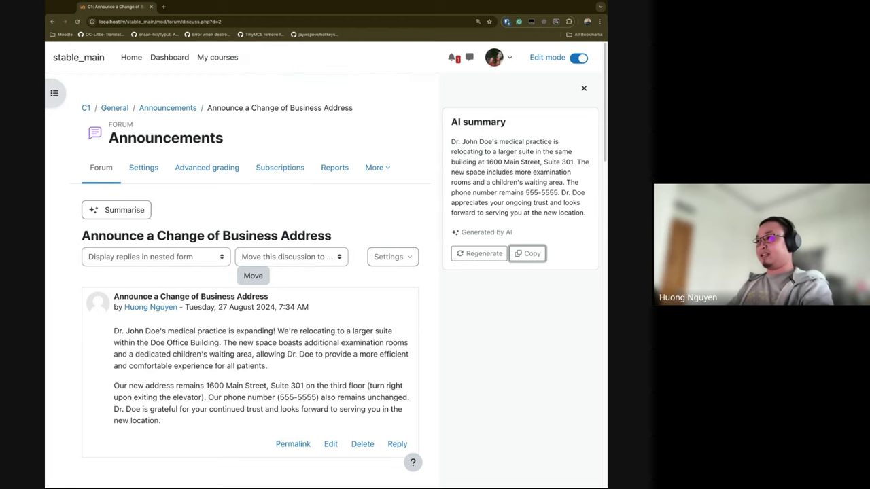
left_click(583, 89)
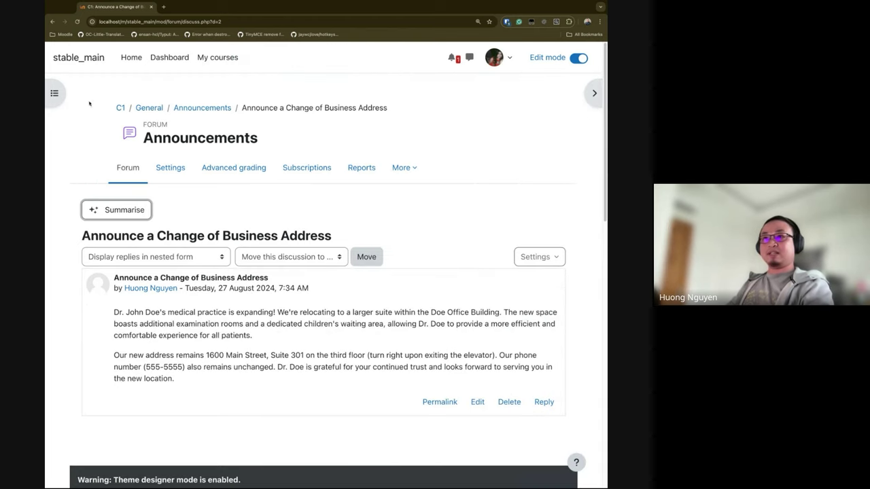
- Return to the C1 course page and open the Grandma's Kimchi page from the General section
left_click(120, 107)
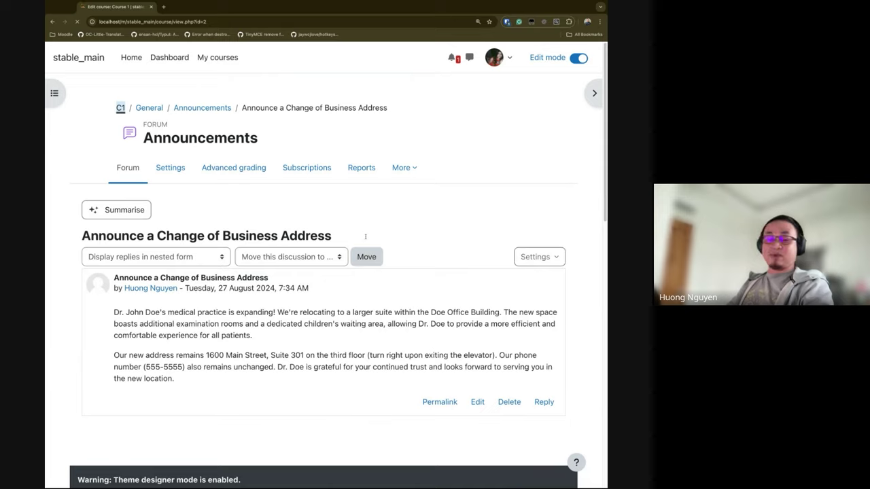
scroll(347, 254, "down", 2)
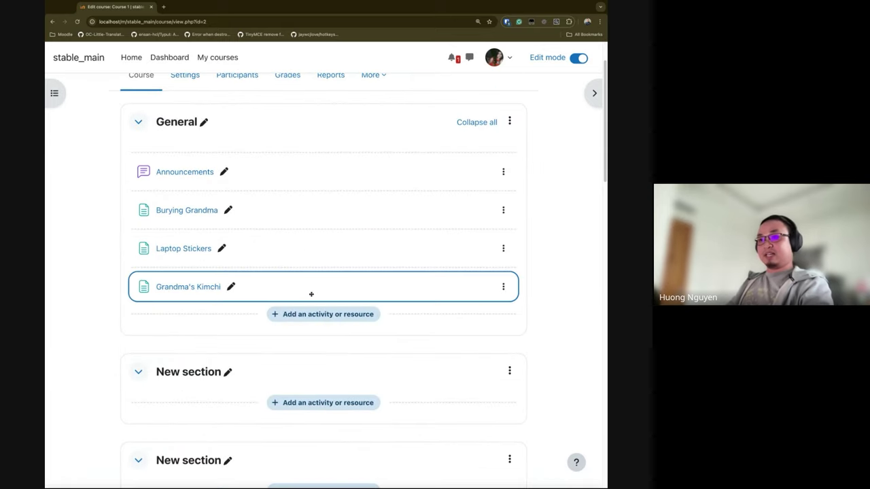
left_click(183, 288)
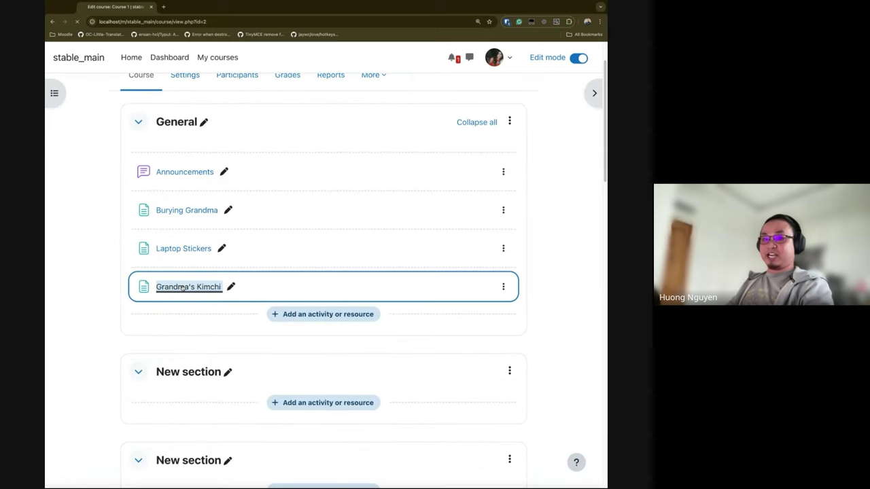
- Skim the start of the Grandma's Kimchi text, reload the page, and generate an AI summary to read through
triple_click(176, 261)
left_click(176, 261)
scroll(176, 261, "down", 1)
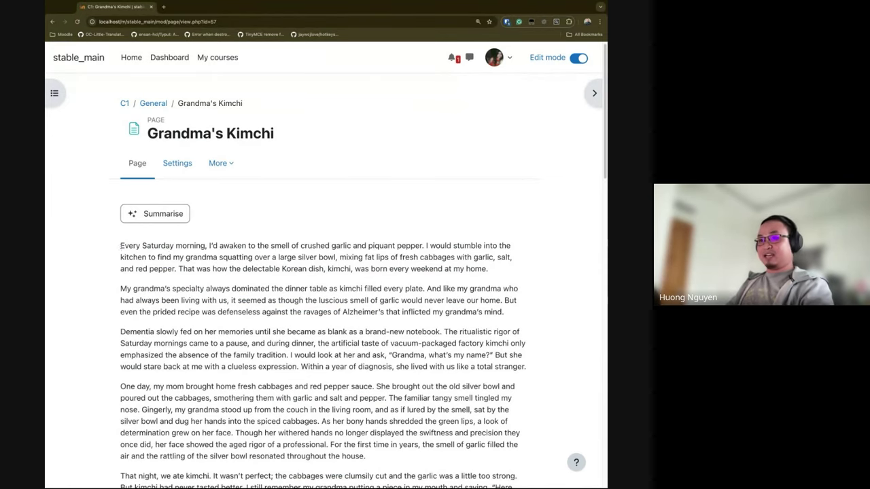
left_click_drag(120, 246, 370, 322)
key("ctrl+r")
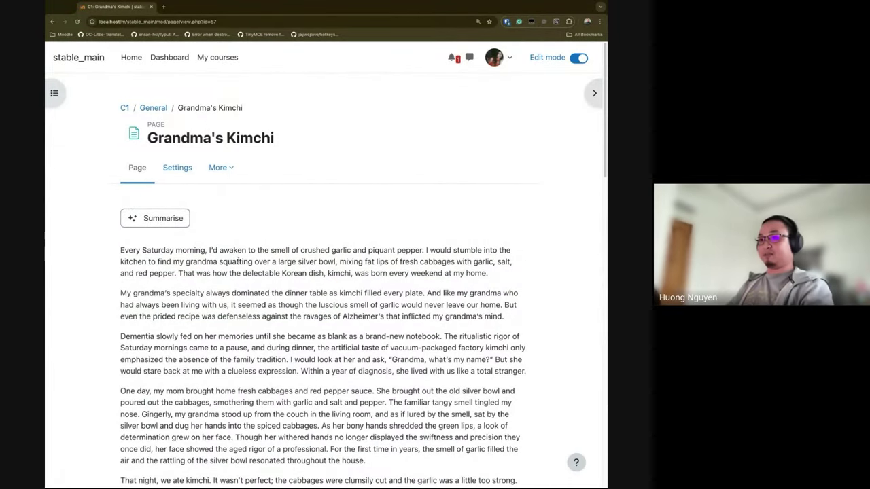
left_click(178, 219)
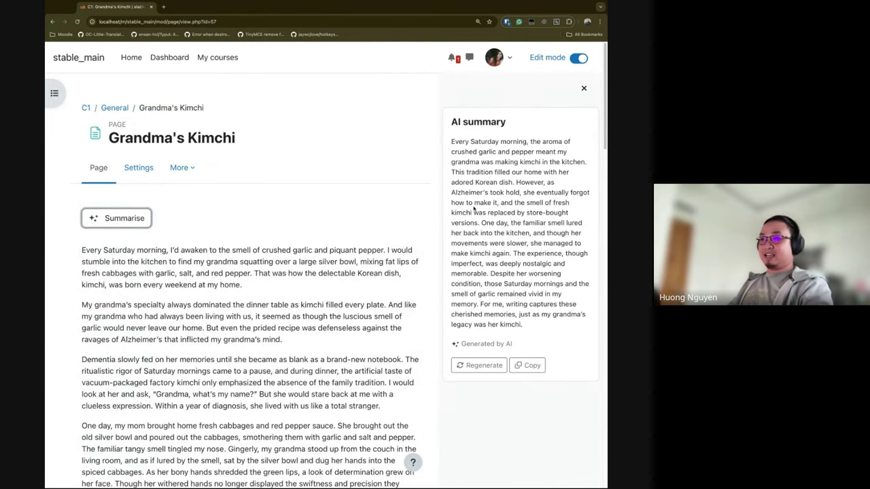
left_click_drag(452, 141, 522, 325)
left_click(490, 251)
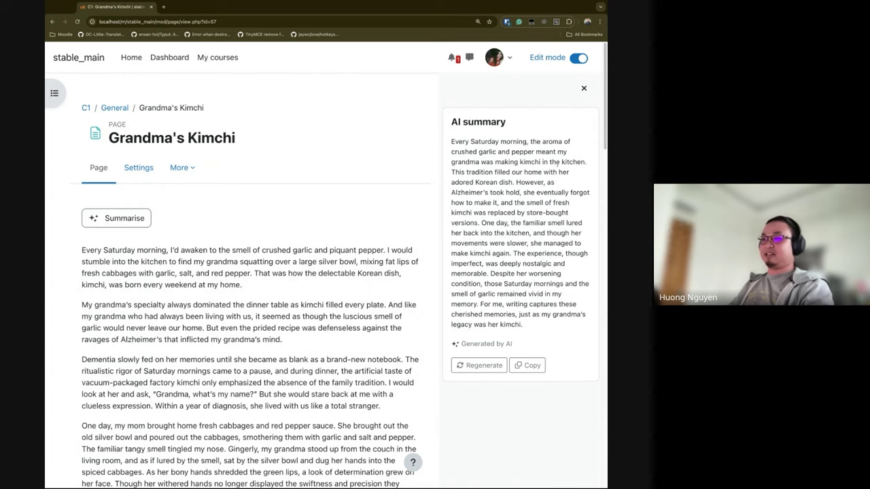
- Regenerate the AI summary of Grandma's Kimchi and copy the new version to the clipboard
left_click(479, 365)
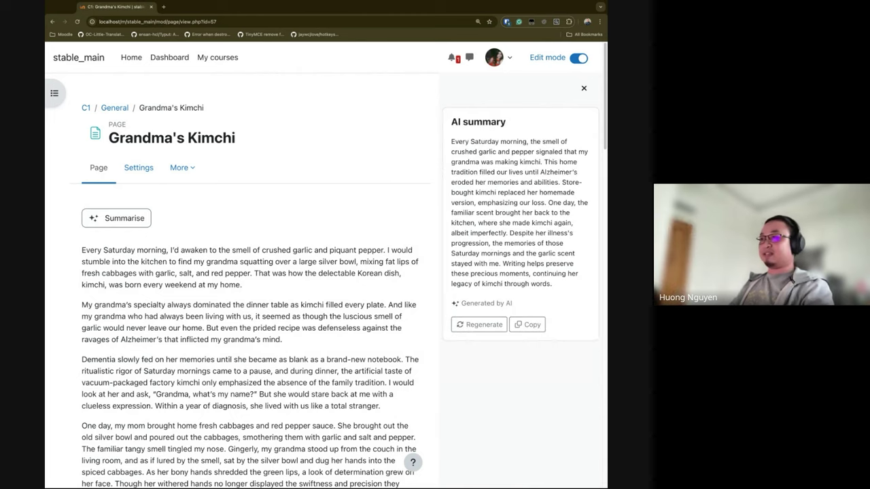
left_click_drag(447, 142, 552, 285)
left_click(447, 142)
left_click(536, 325)
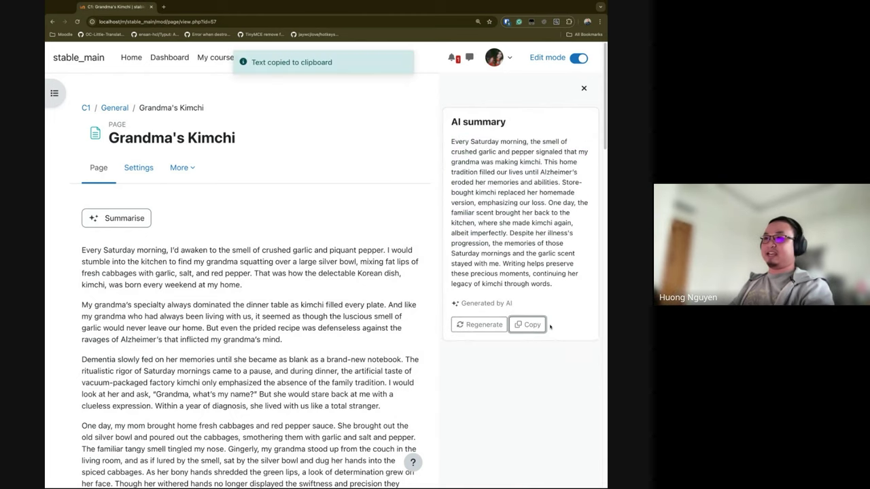
- Close the AI summary and look through the full length of the Grandma's Kimchi text
left_click(584, 88)
scroll(383, 272, "down", 15)
scroll(394, 275, "up", 15)
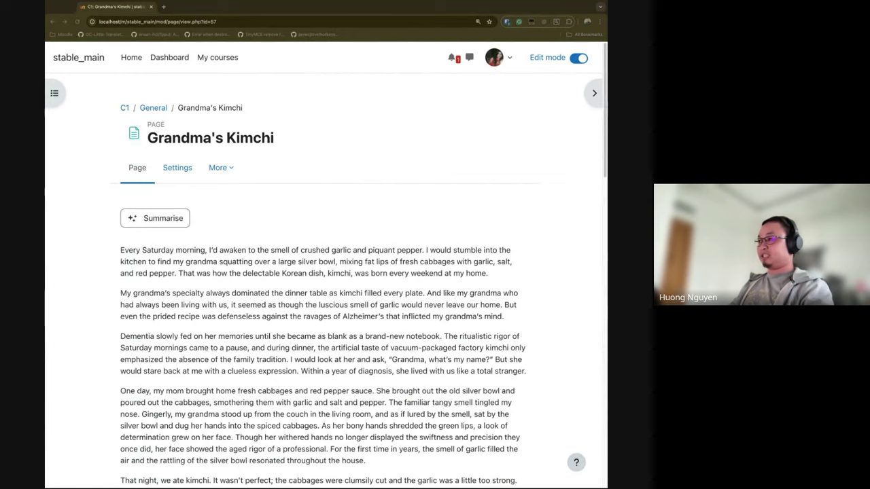
left_click(433, 322)
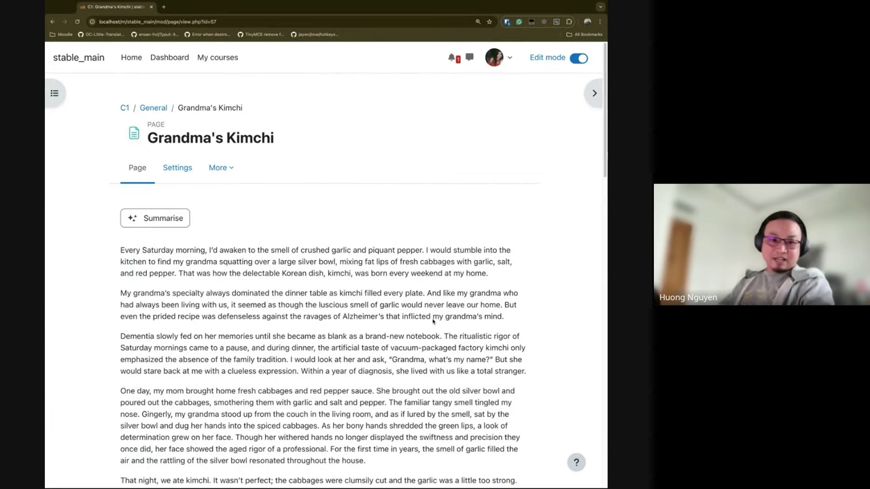